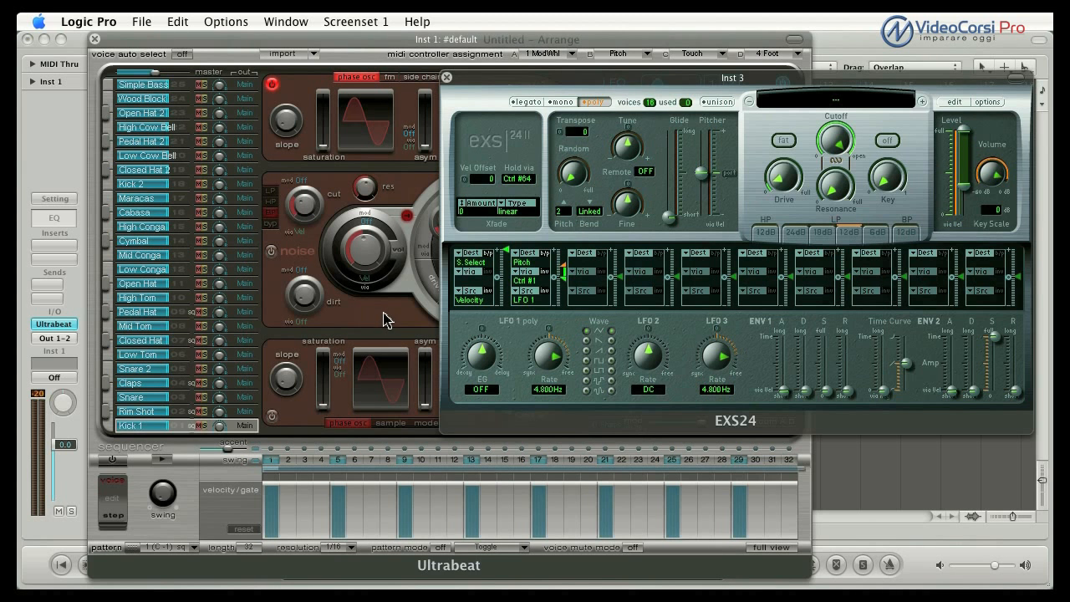
- Examine the output formats offered for Ultrabeat and the EXS24 sampler in the Inst 1 channel's instrument slot
click(55, 329)
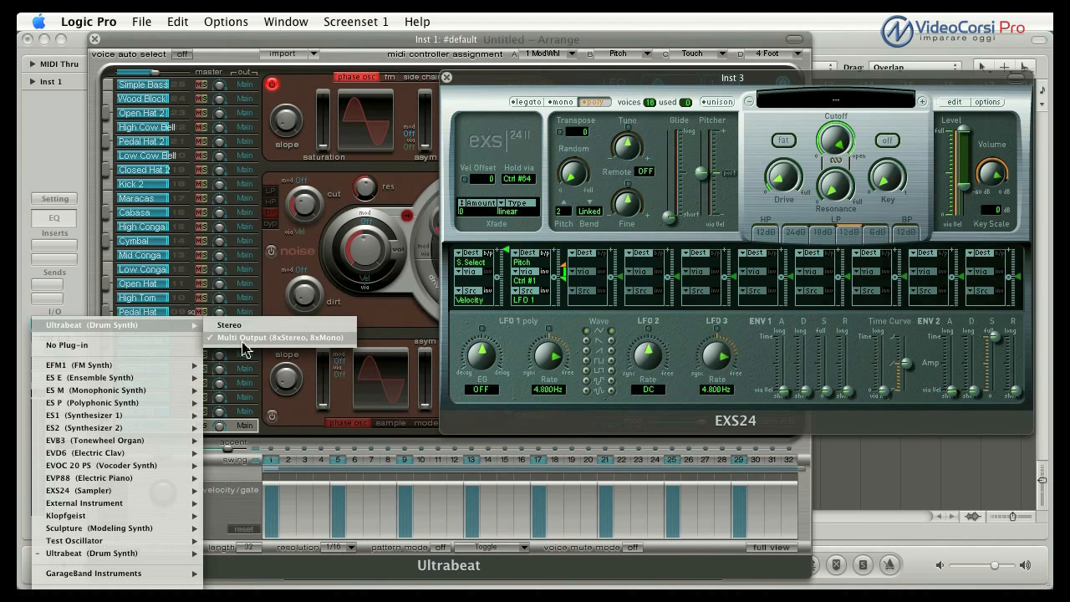
mouse_move(100, 494)
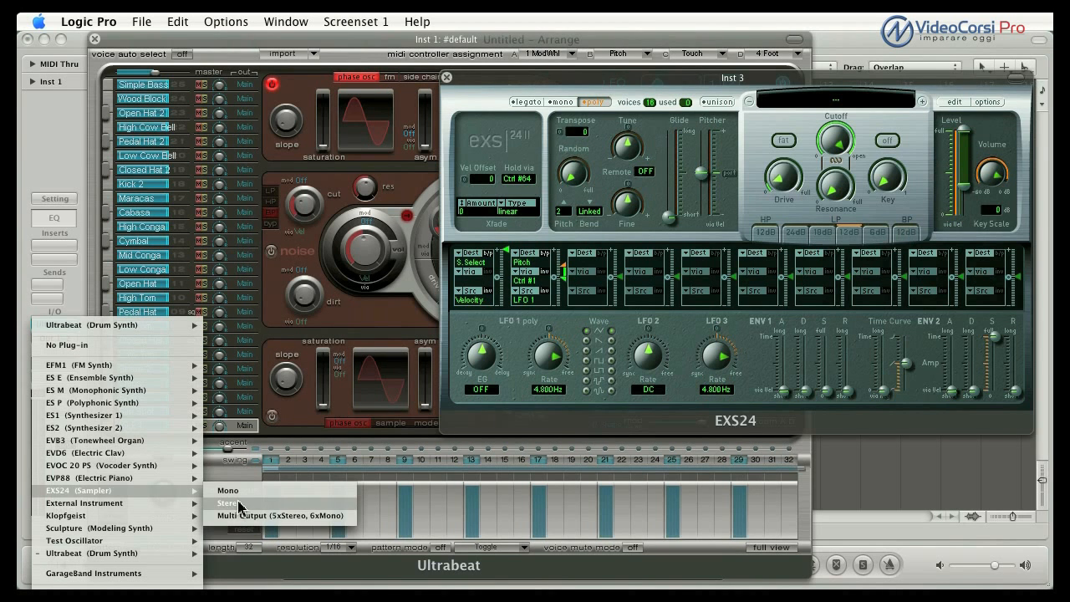
click(301, 525)
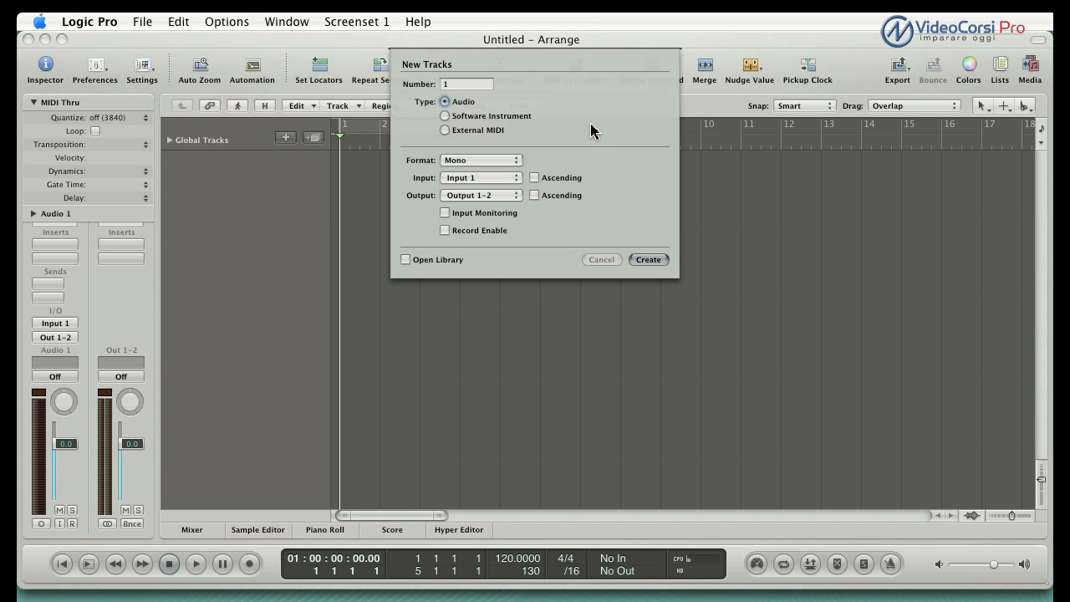
- Create 16 multi-timbral Software Instrument tracks routed to Output 1-2
click(467, 117)
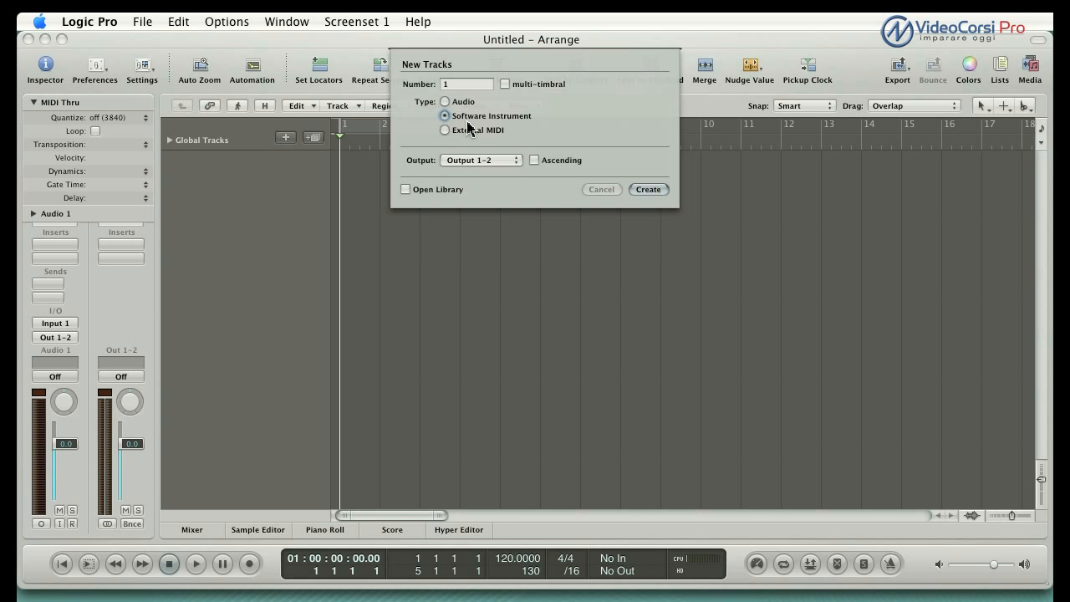
click(478, 85)
text(16)
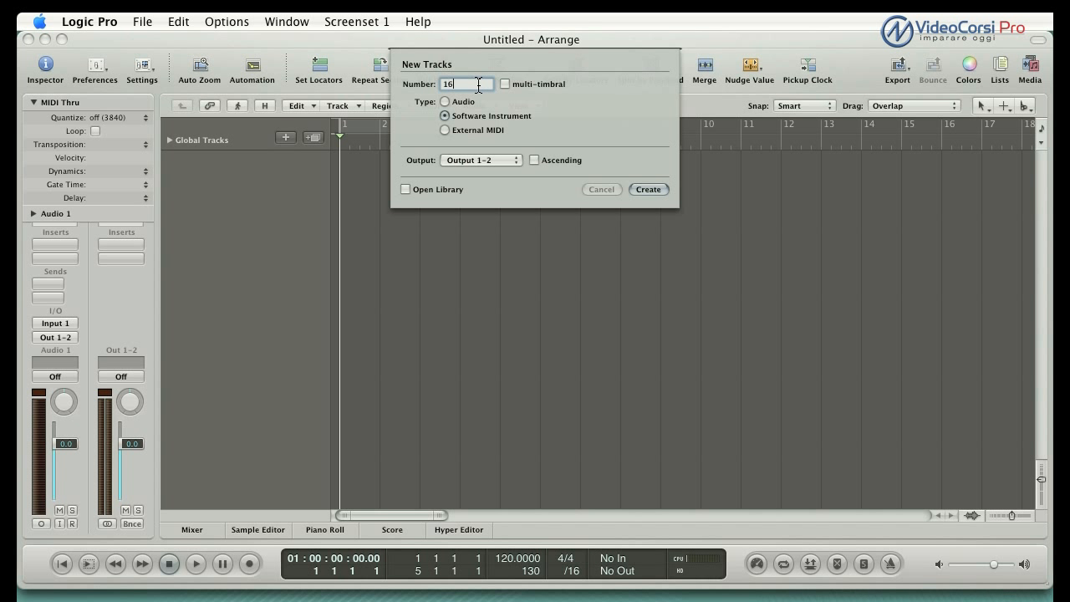
click(505, 84)
click(648, 191)
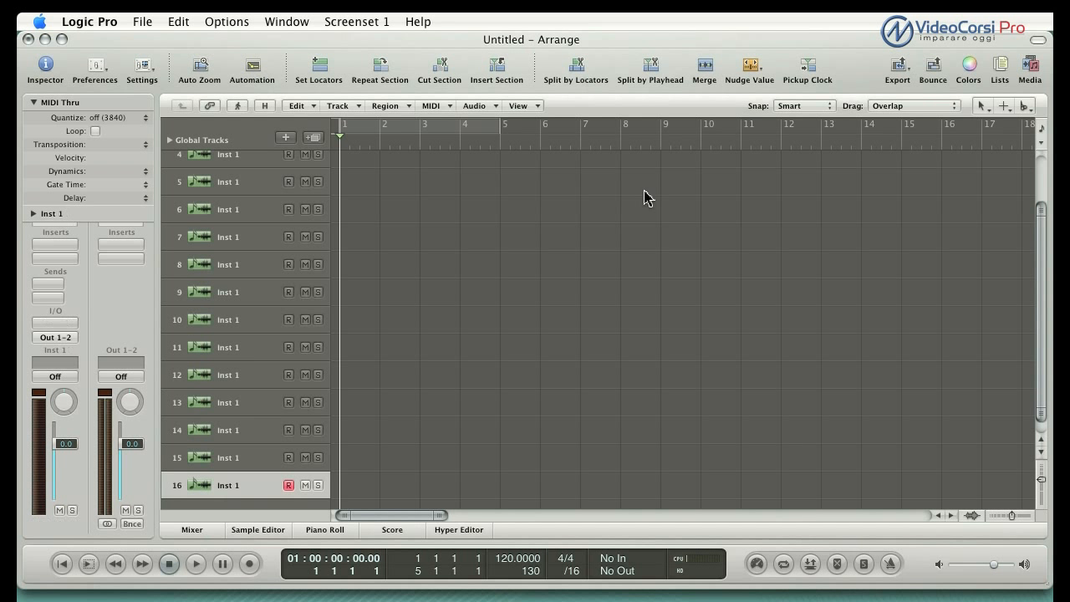
- Examine the new instrument tracks in the Arrange list and their channel strips in the Mixer
scroll(259, 239, up, 3)
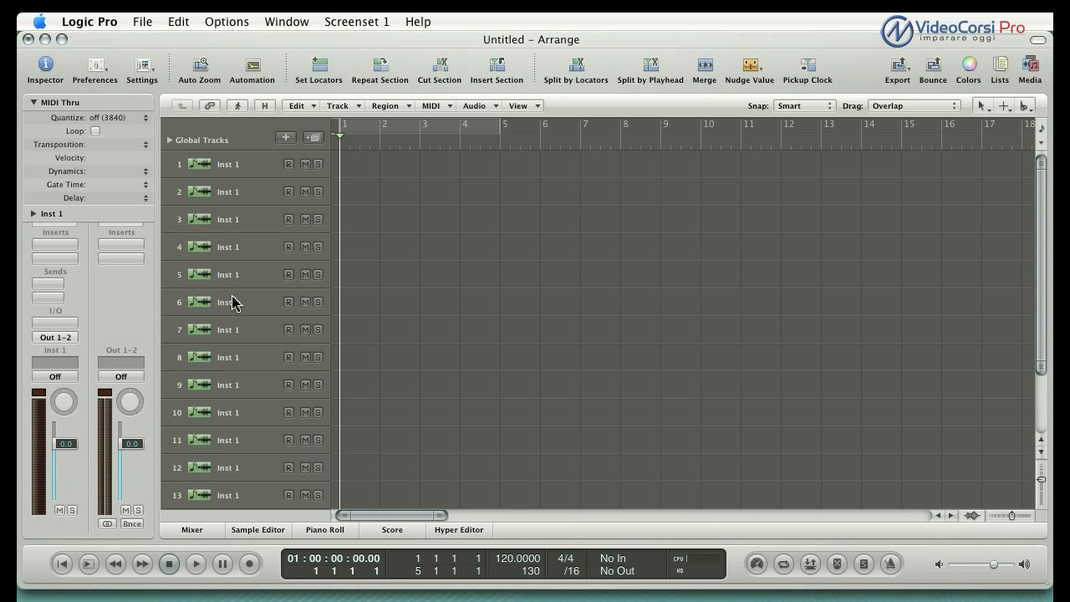
scroll(224, 402, down, 2)
scroll(224, 418, down, 2)
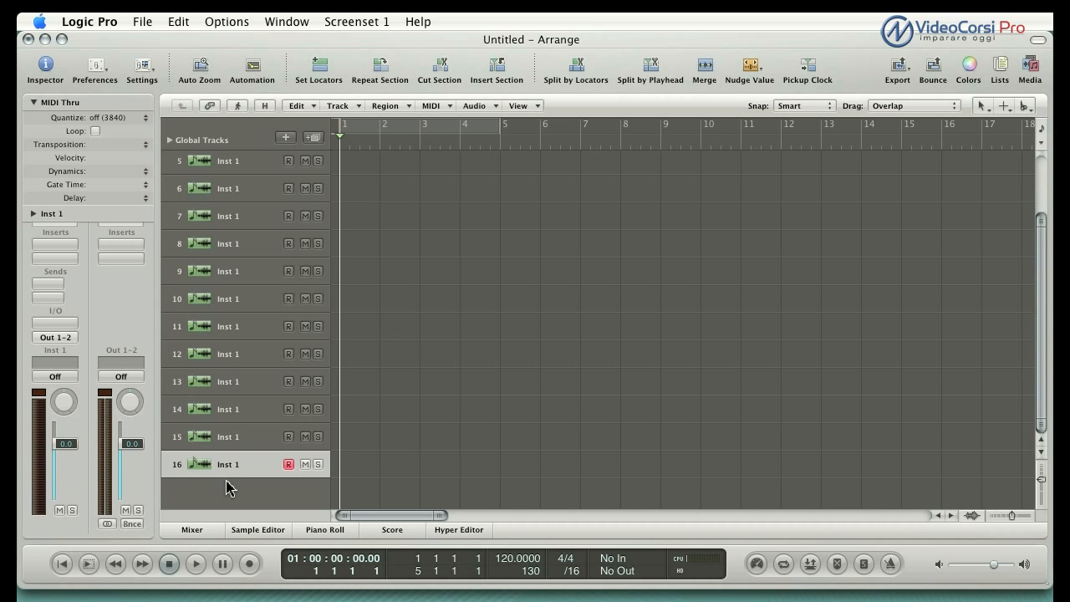
click(209, 527)
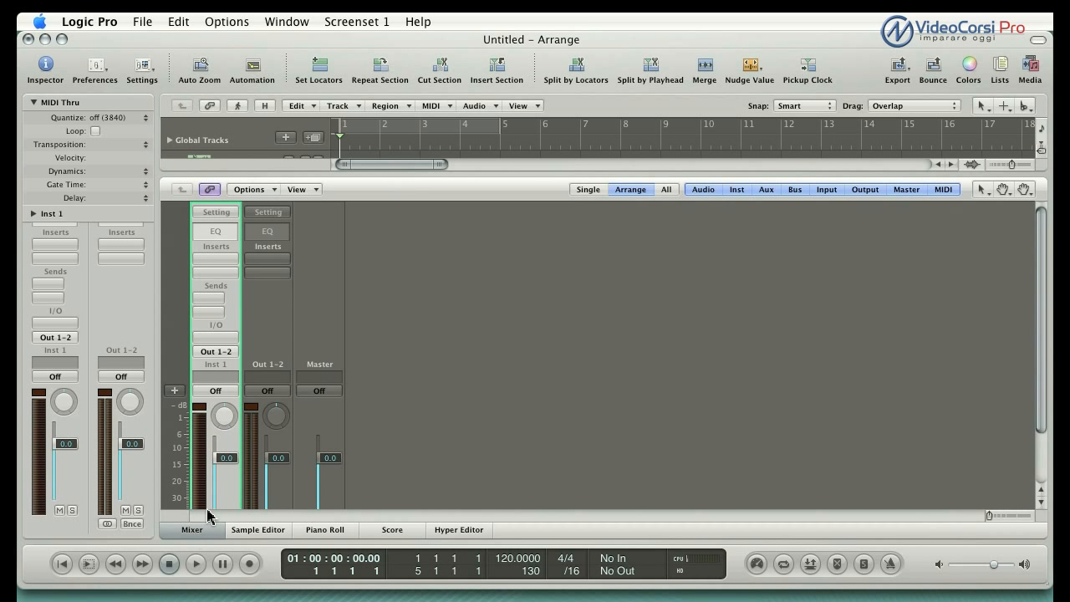
scroll(221, 411, down, 3)
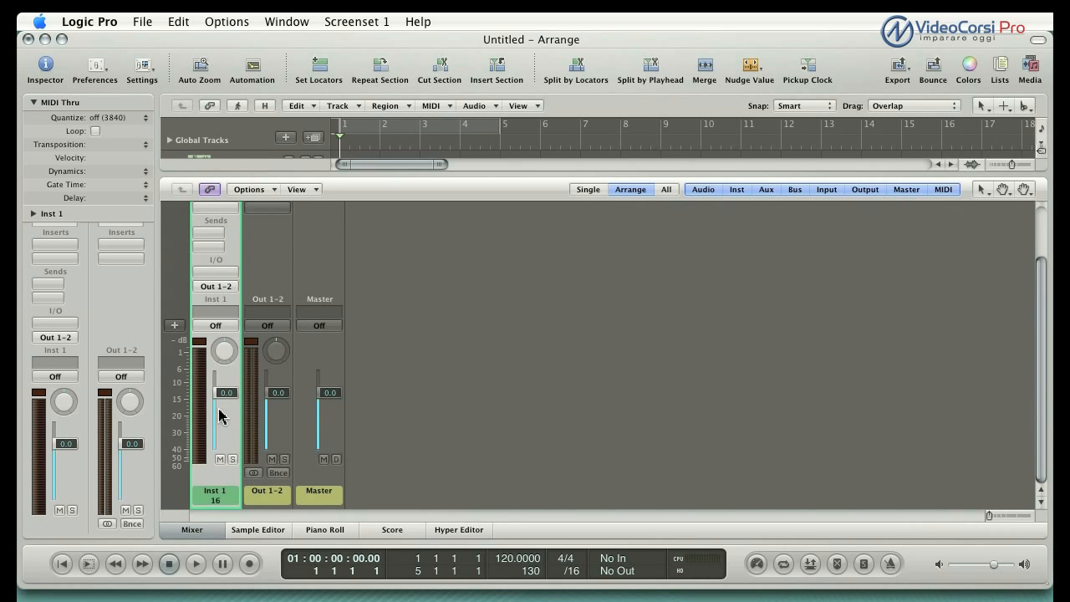
click(210, 529)
scroll(233, 429, up, 2)
scroll(233, 429, up, 2)
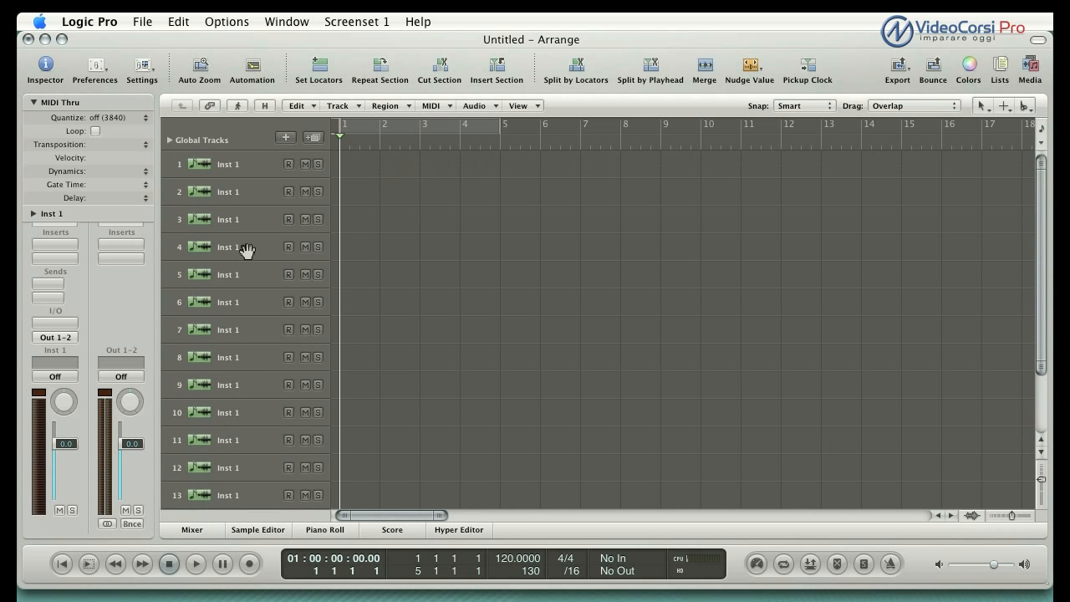
- Expand the Inst 1 track parameters and check the MIDI channel assigned to tracks 1, 2, 3 and 16
click(243, 166)
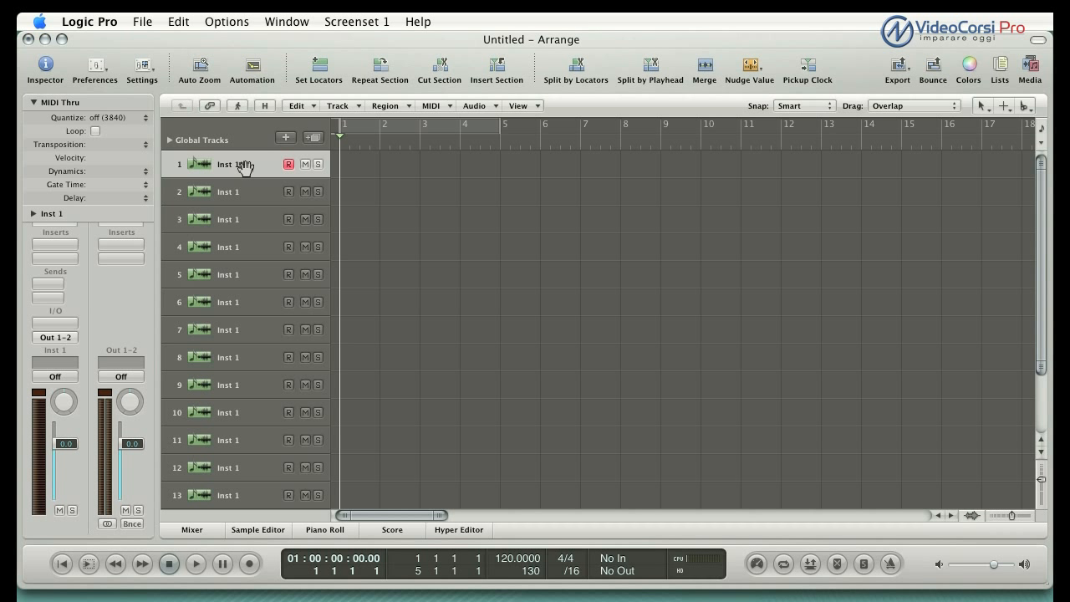
click(33, 214)
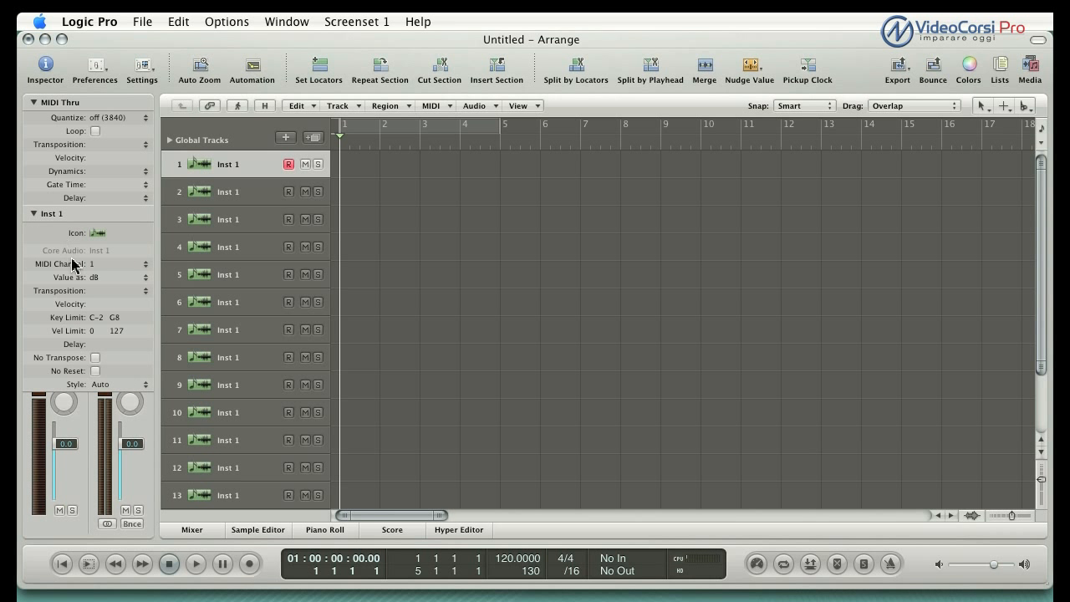
click(217, 198)
click(215, 235)
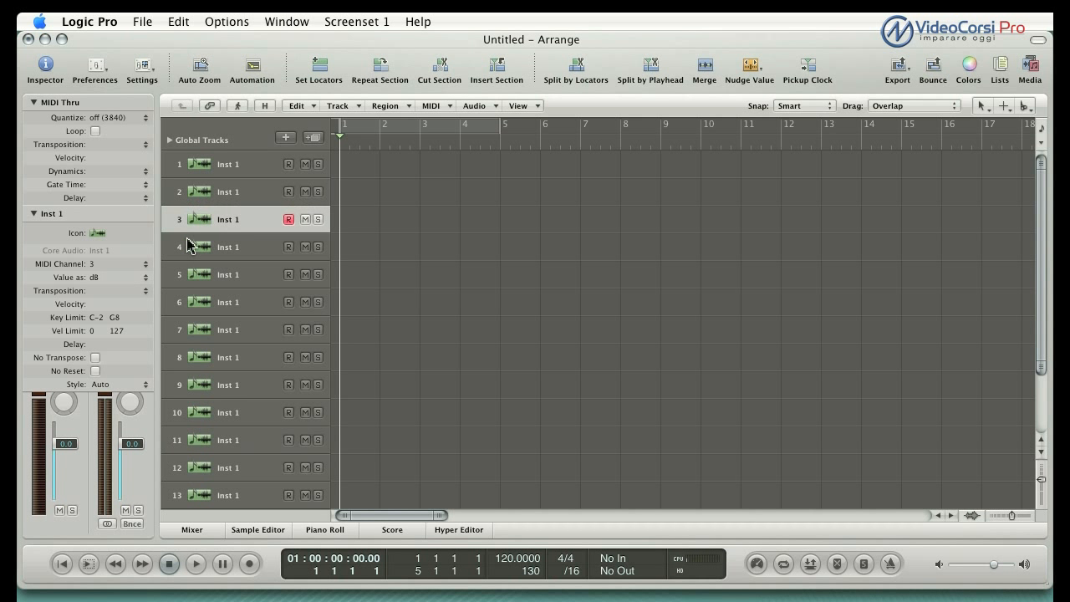
scroll(226, 335, down, 3)
click(235, 464)
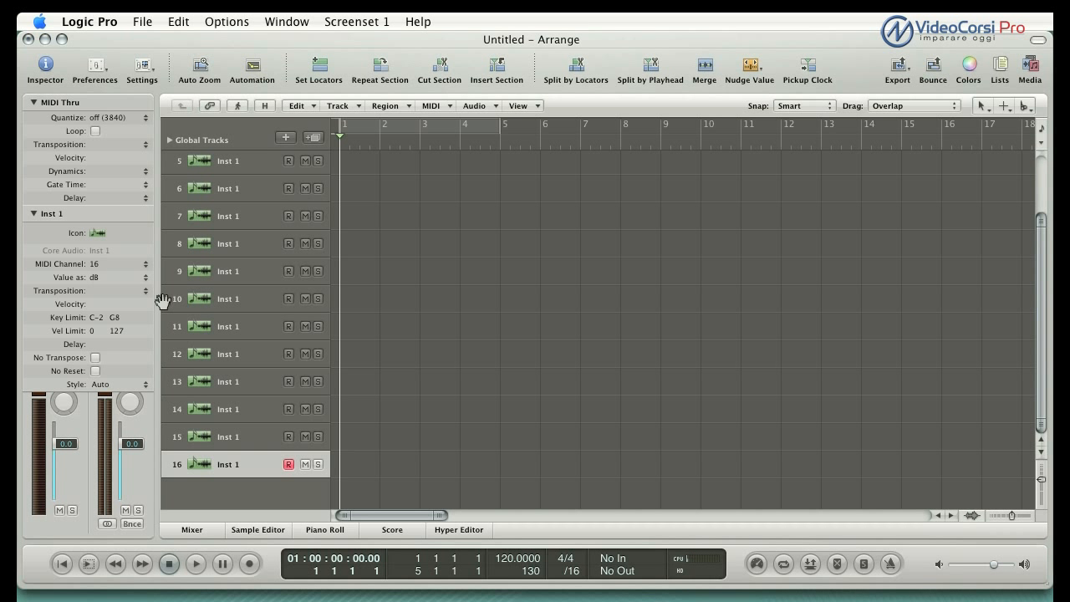
scroll(257, 338, up, 3)
click(251, 190)
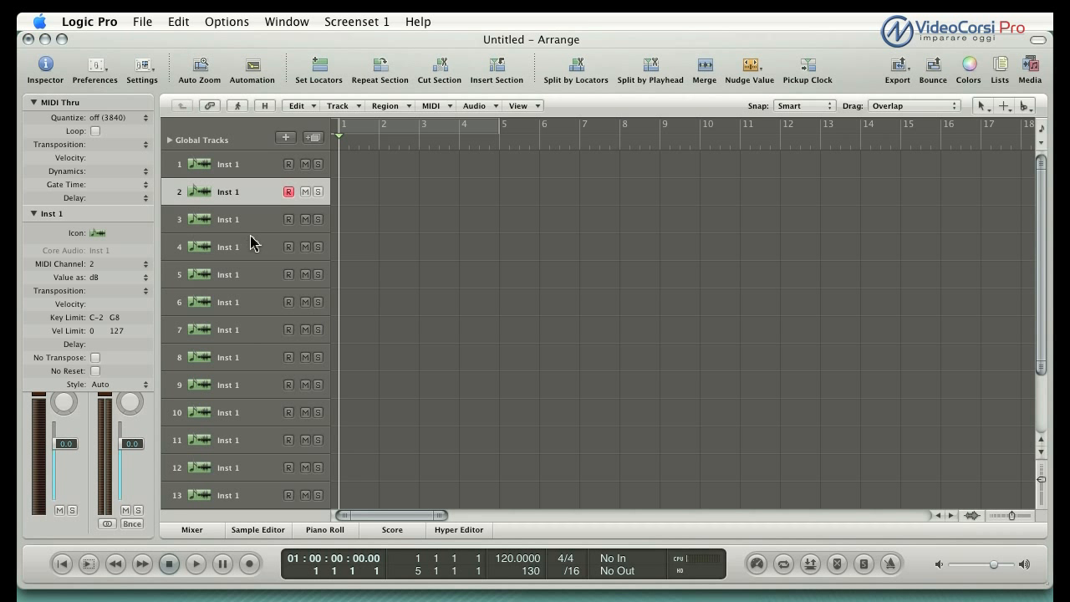
- Collapse the MIDI Thru and Inst 1 parameters and load SampleTank2.x as Multi Output (16xStereo) on the Inst 1 channel
click(32, 104)
click(33, 118)
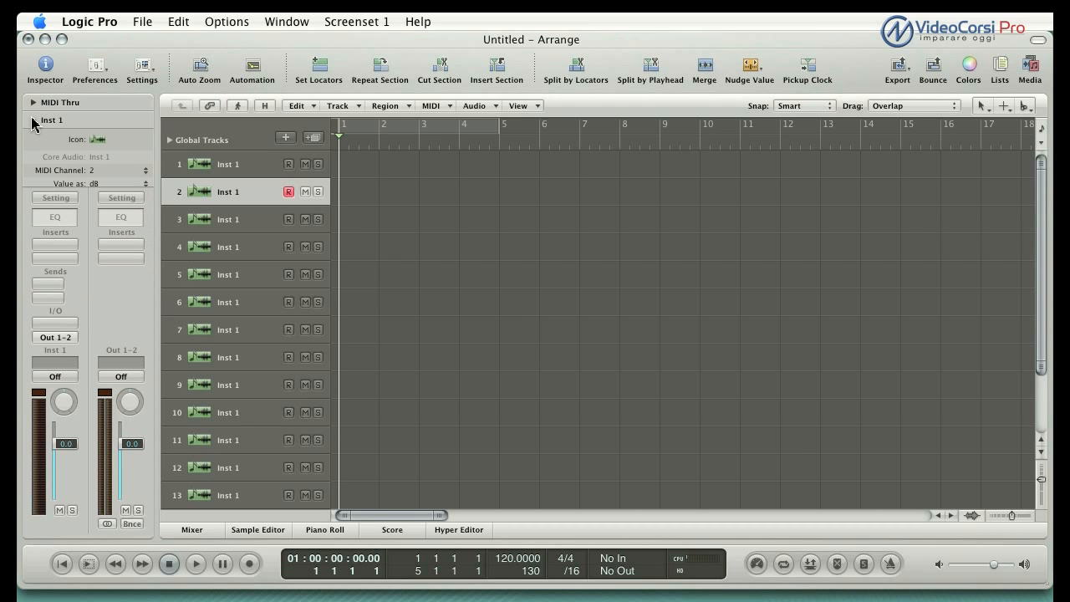
click(53, 324)
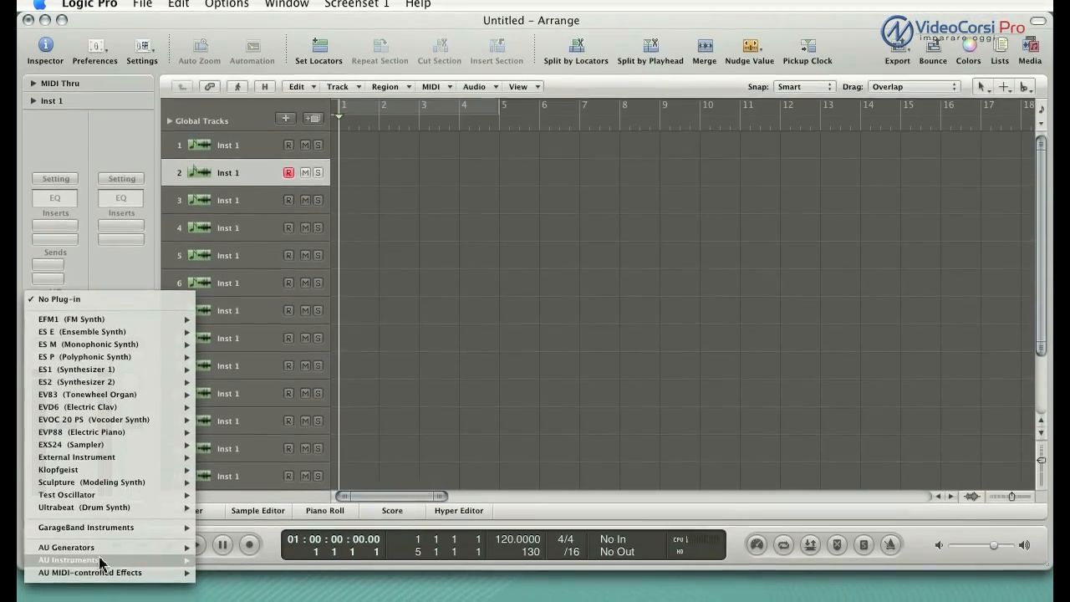
mouse_move(96, 566)
mouse_move(230, 582)
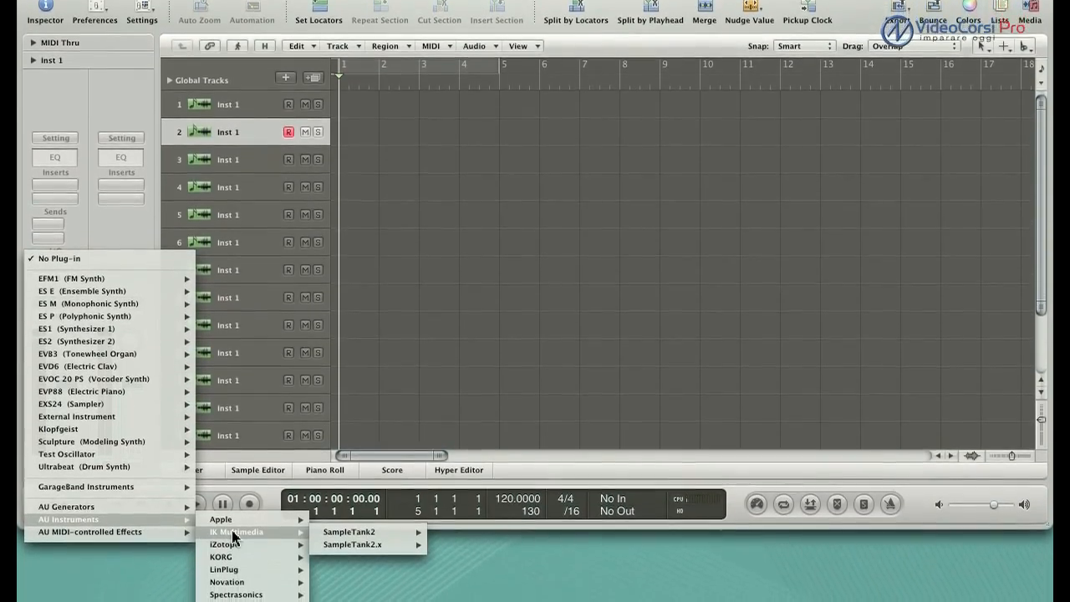
mouse_move(352, 564)
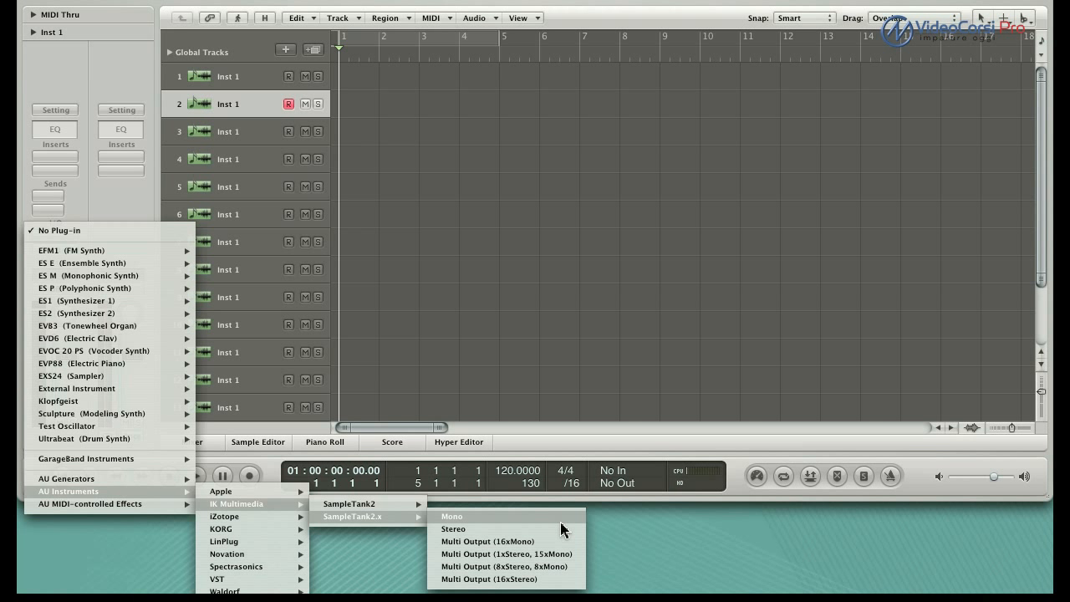
click(555, 579)
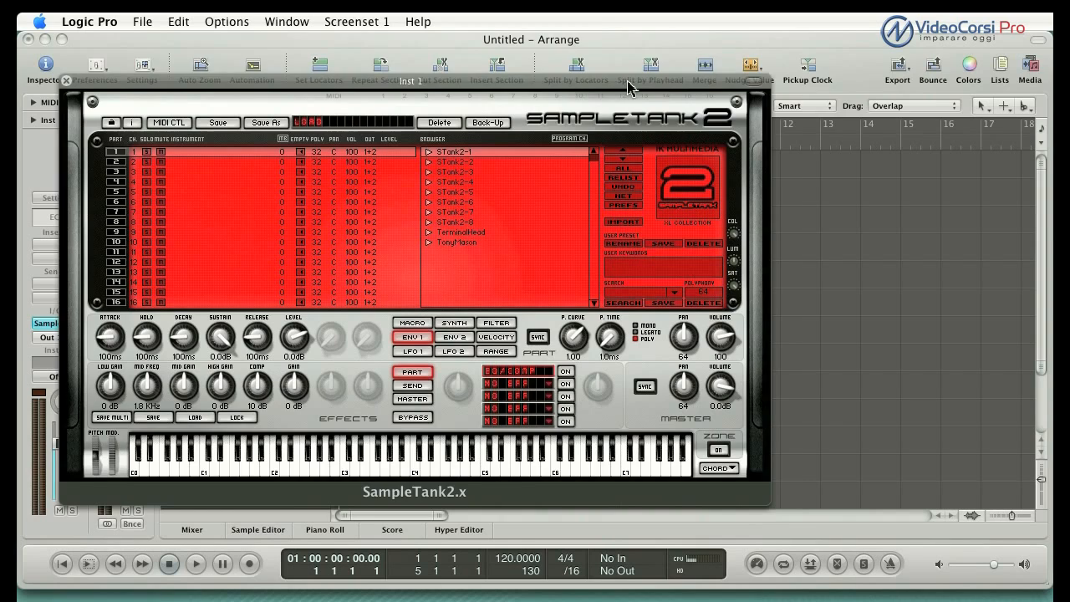
- Move the SampleTank window clear of the track names and load Acoustic Grand 3 from STank2-1's Piano folder into part 1
drag(628, 82, 894, 24)
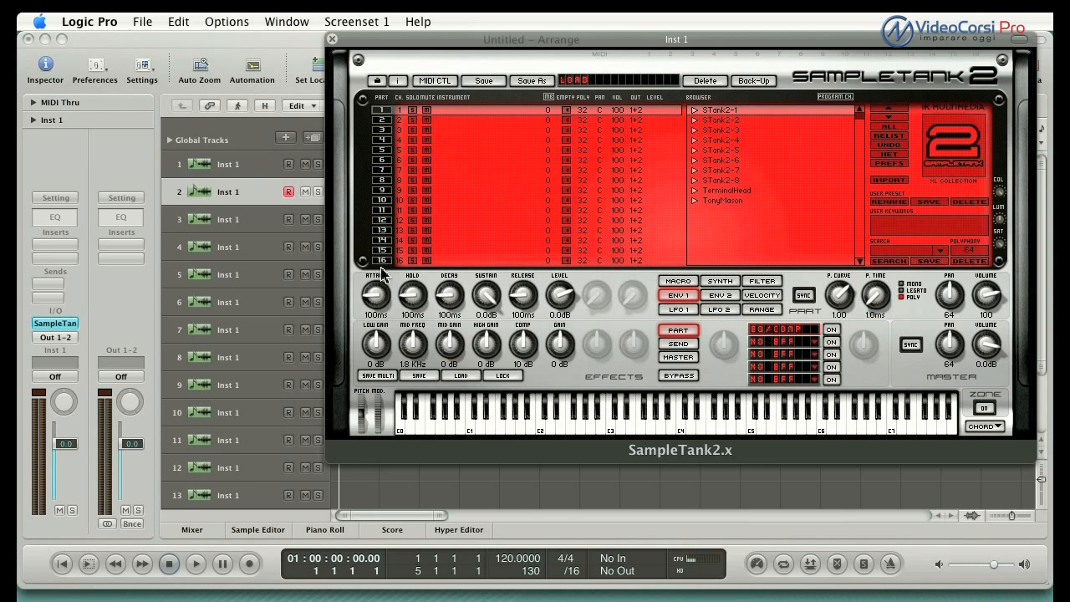
click(694, 111)
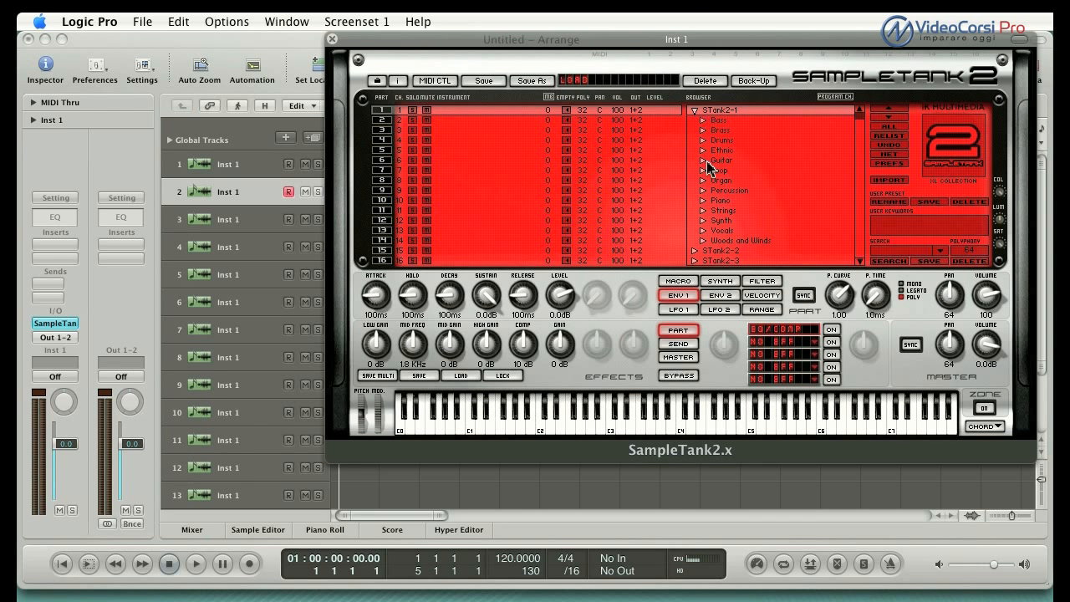
click(704, 202)
double_click(728, 211)
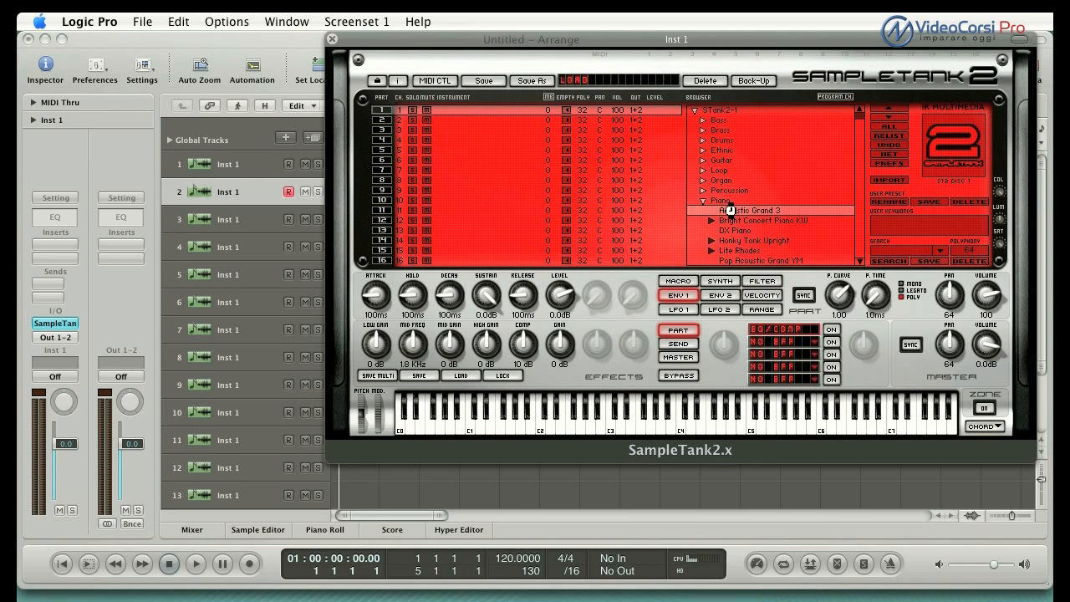
- Load P Bass Fingered from the Bass folder into SampleTank part 2
click(460, 120)
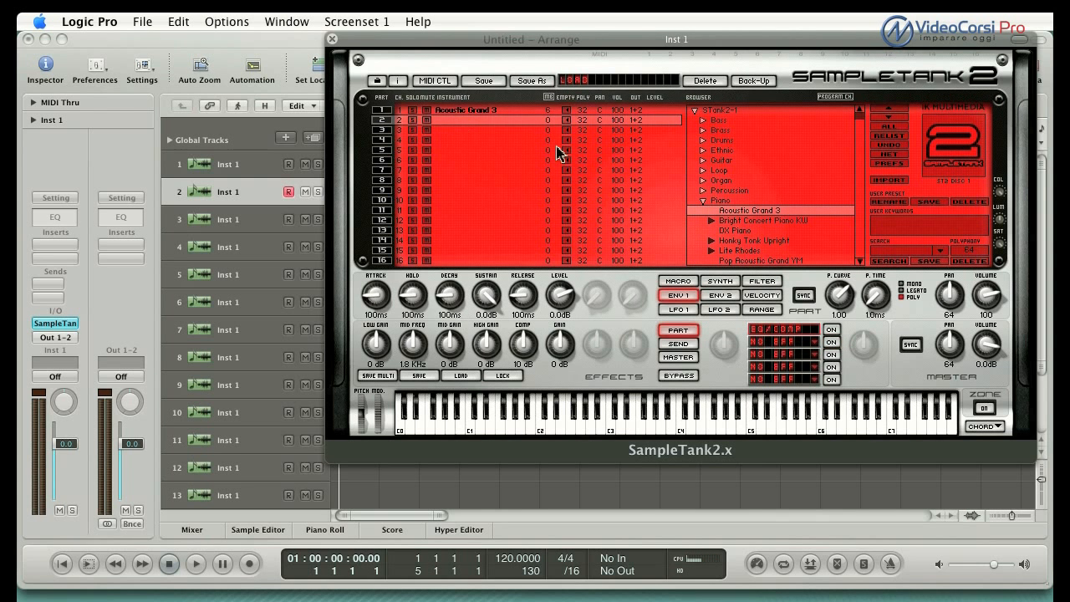
click(702, 122)
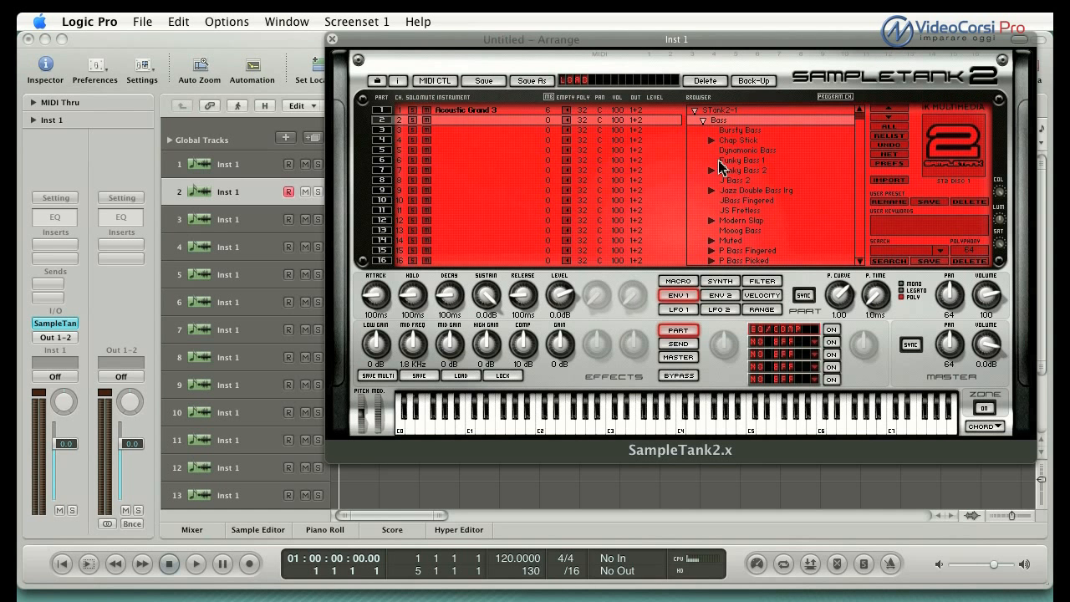
scroll(734, 205, down, 3)
click(737, 192)
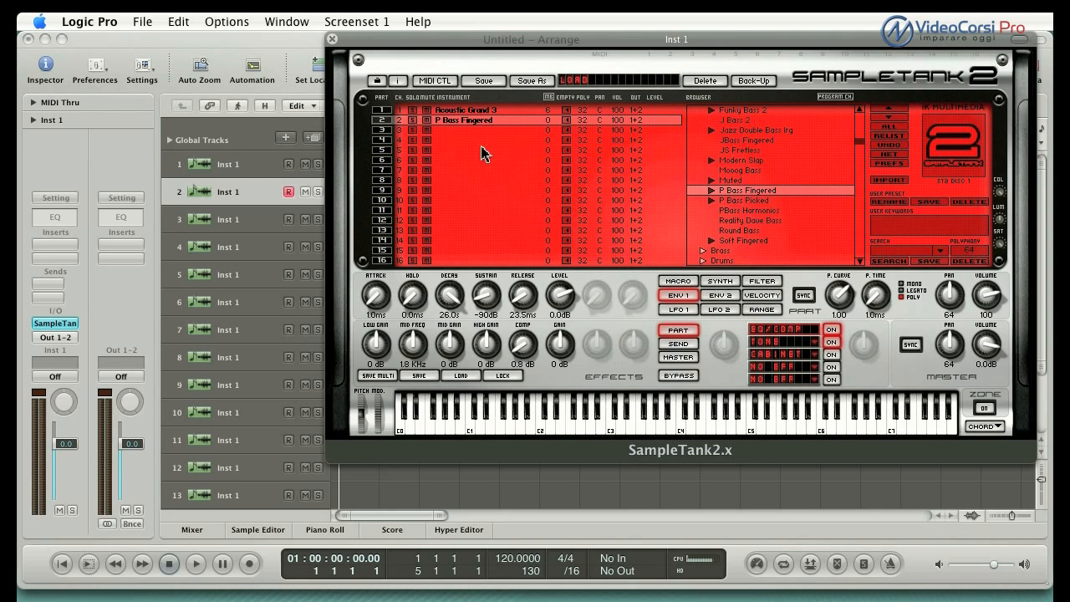
- Load B-3 Organ 1 from the Organ folder into SampleTank part 3
click(441, 132)
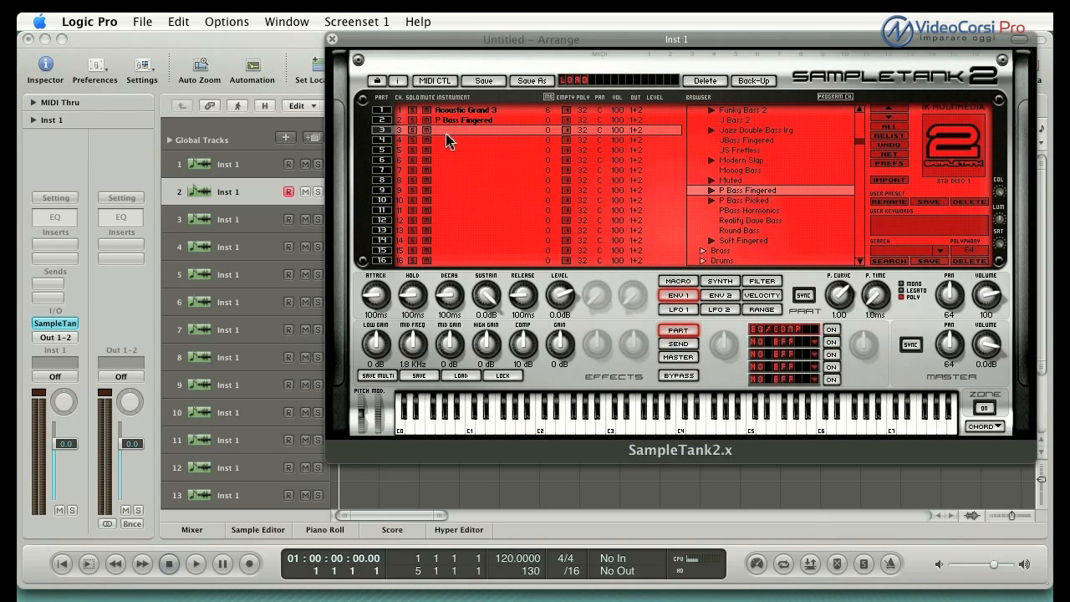
scroll(713, 185, up, 3)
click(702, 122)
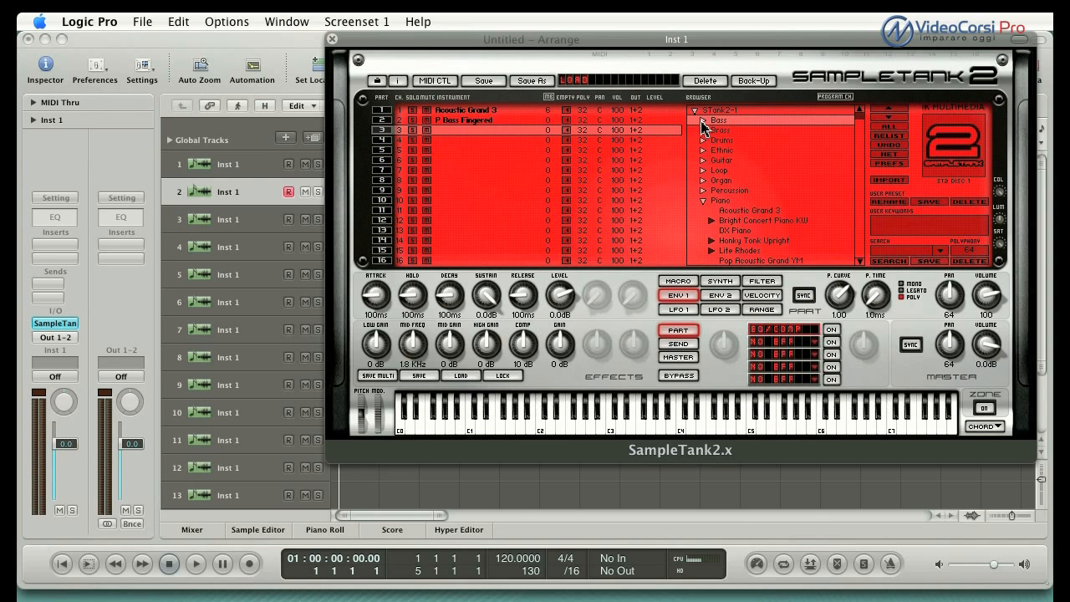
click(703, 181)
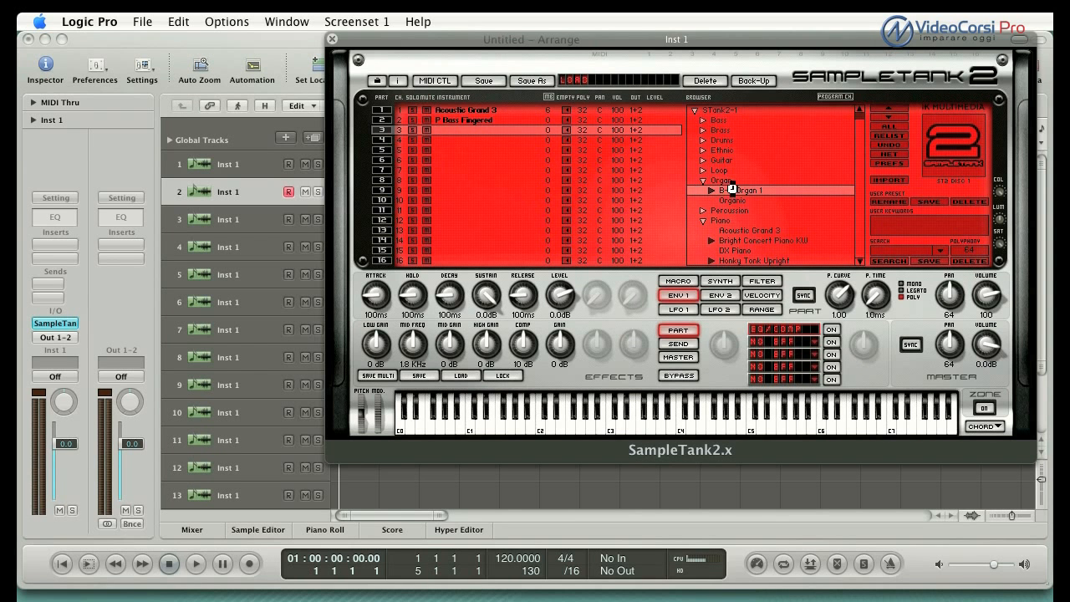
- Load Pop Violins Section from the Strings folder's Violin group into SampleTank part 4, and select part 5
click(461, 141)
click(704, 181)
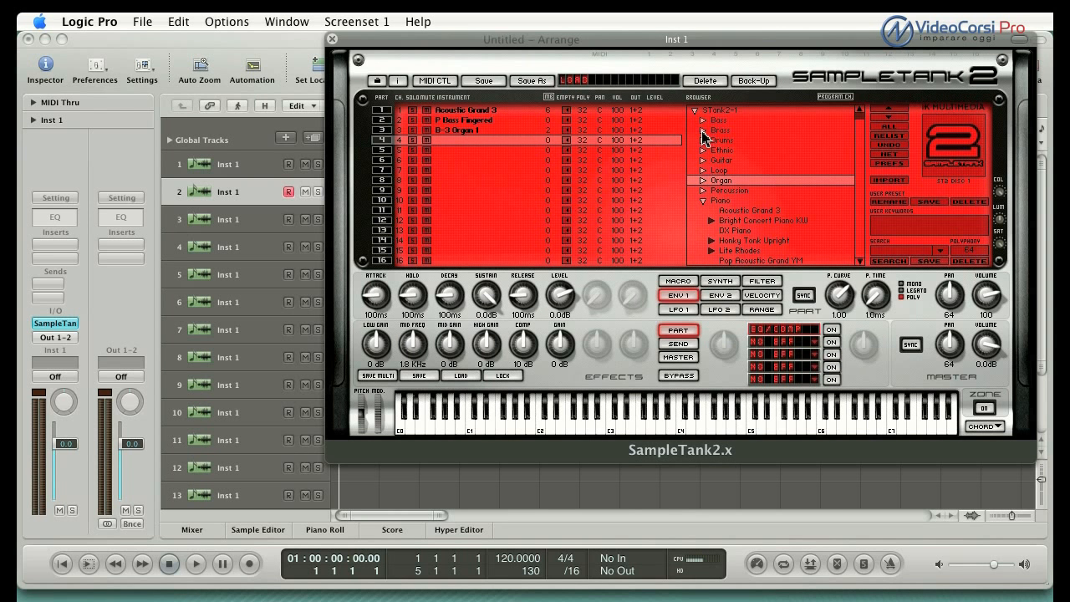
click(704, 201)
click(704, 210)
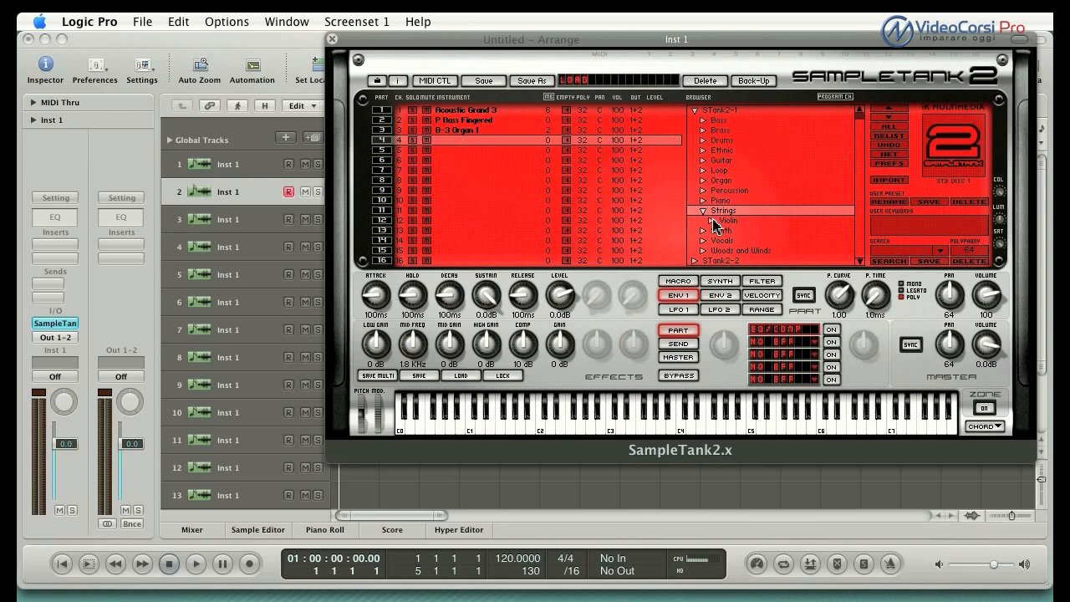
click(713, 220)
scroll(770, 224, down, 2)
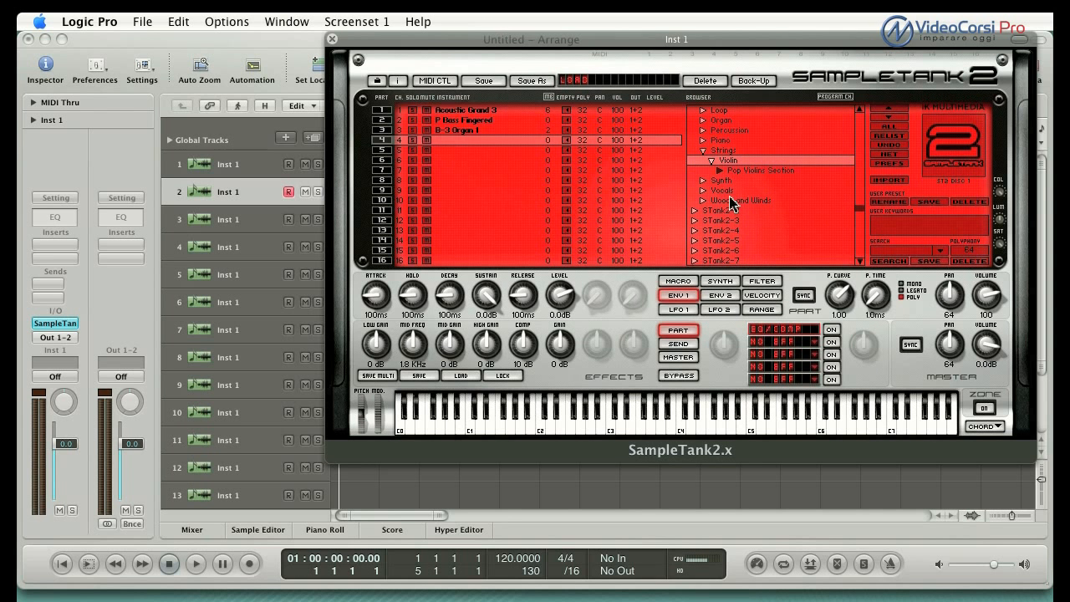
double_click(739, 169)
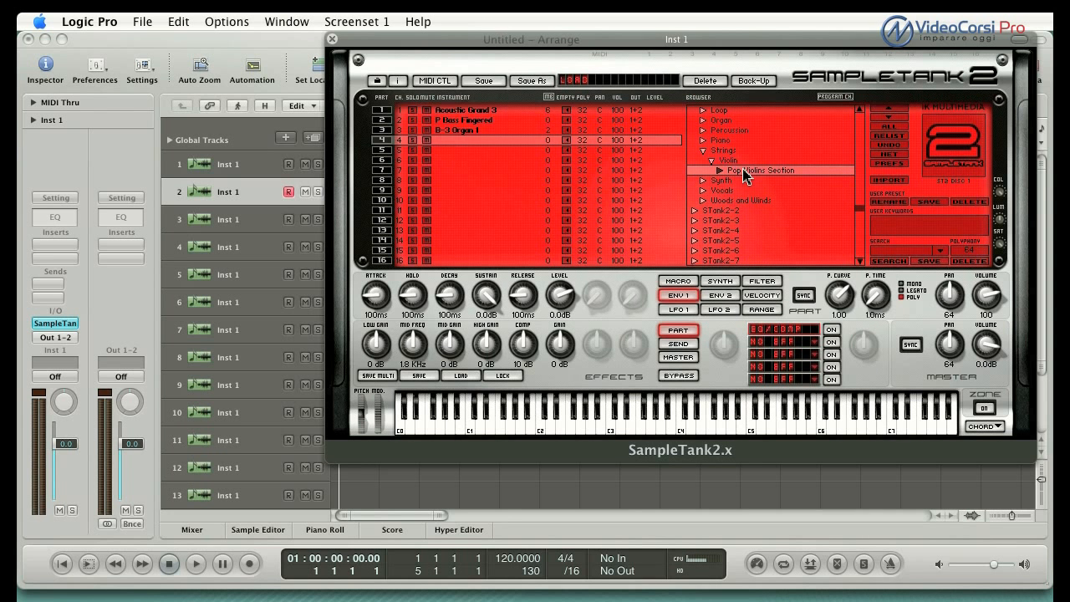
click(451, 150)
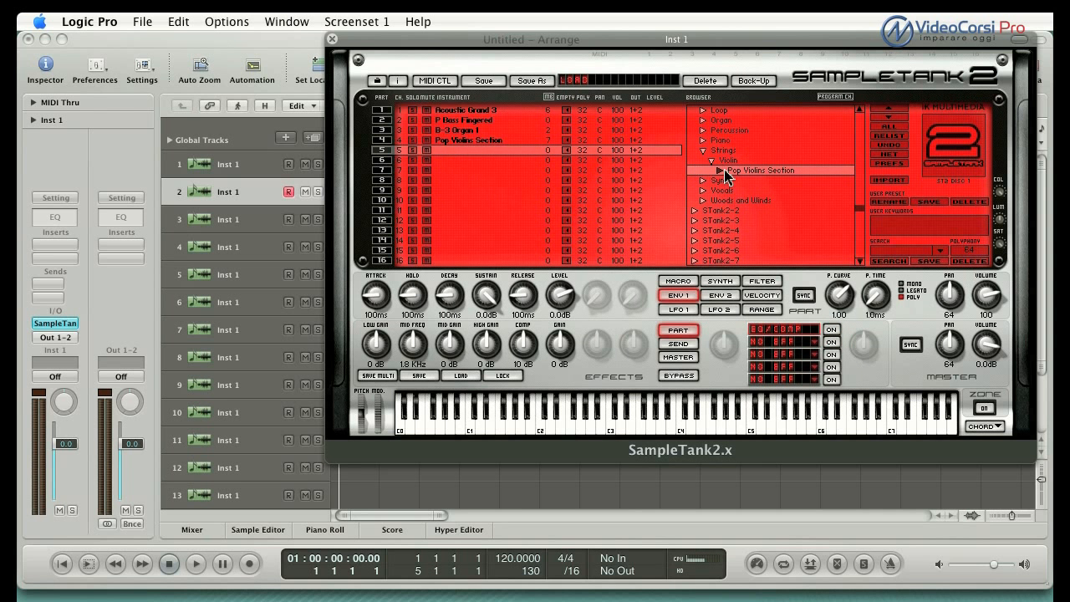
- Load DM Pad from the Pad group of STank2-2's Synth folder into SampleTank part 5
click(702, 151)
scroll(710, 164, up, 3)
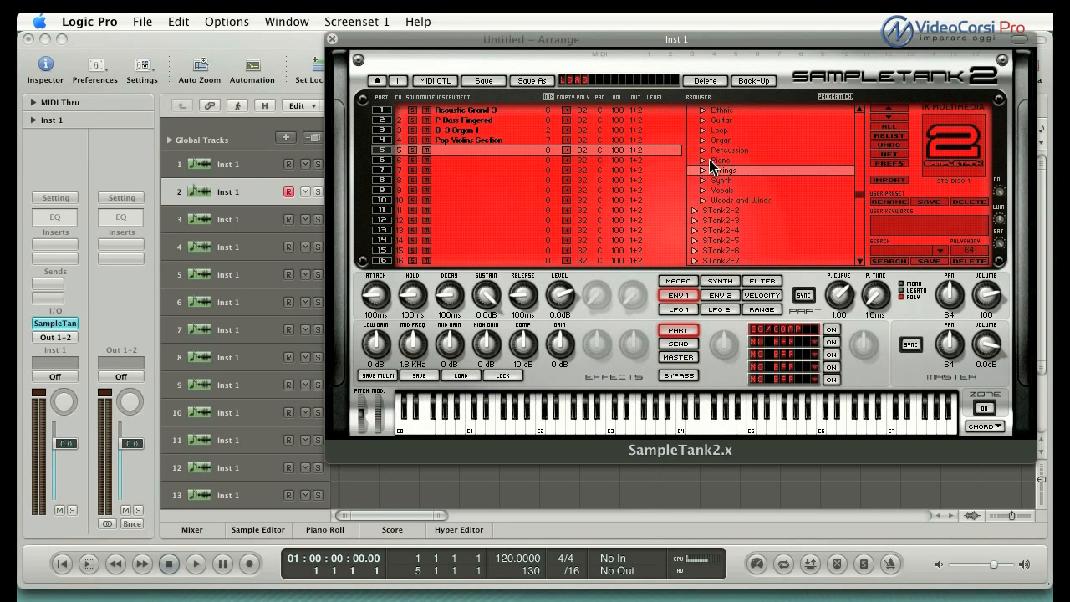
scroll(711, 166, down, 2)
click(700, 210)
scroll(717, 210, down, 2)
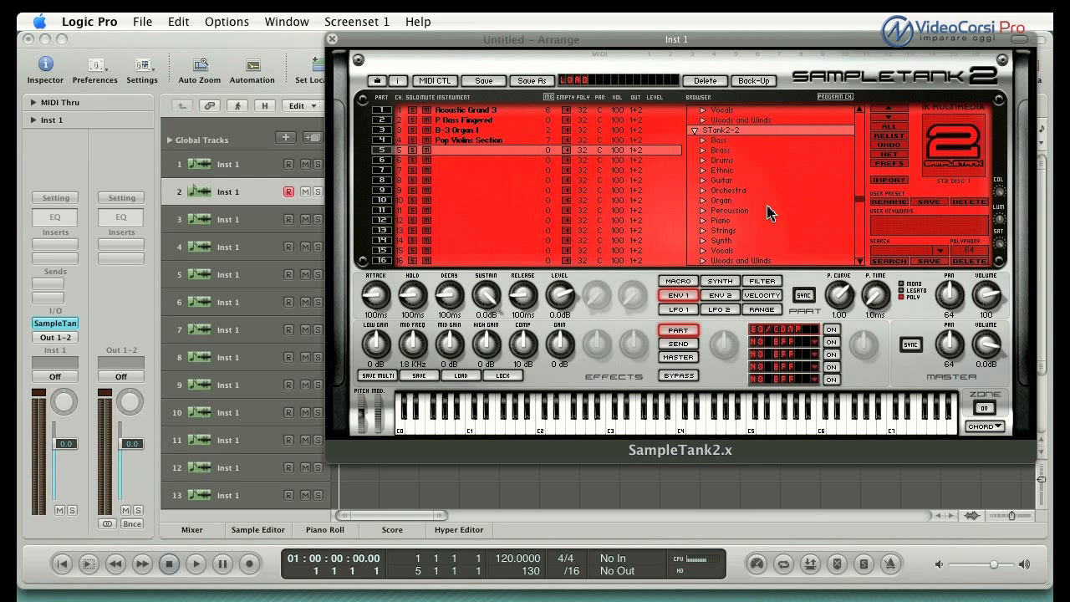
click(703, 240)
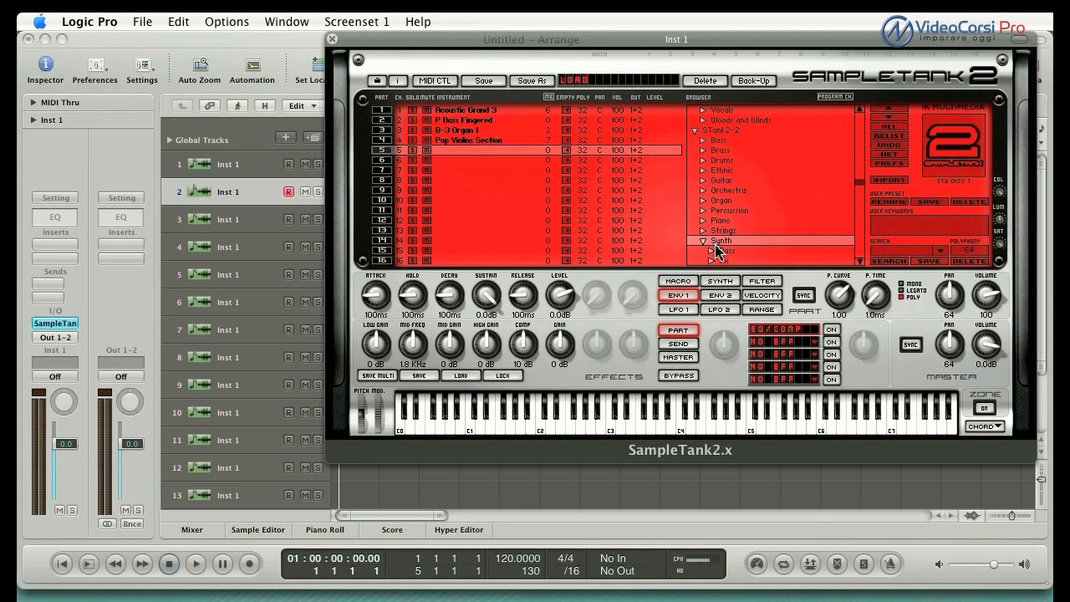
scroll(753, 234, down, 2)
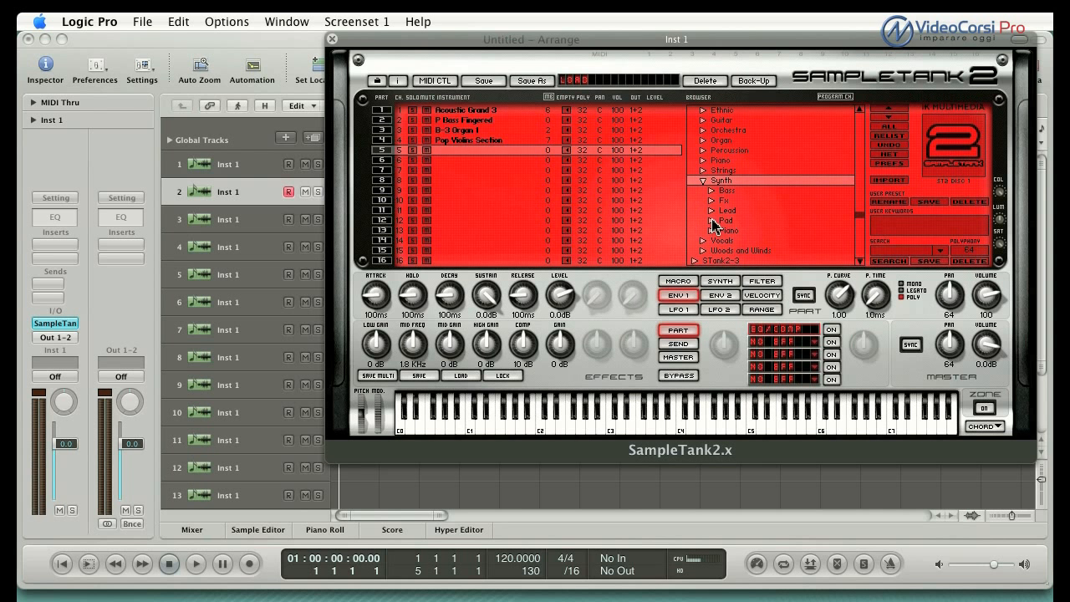
click(713, 220)
double_click(727, 231)
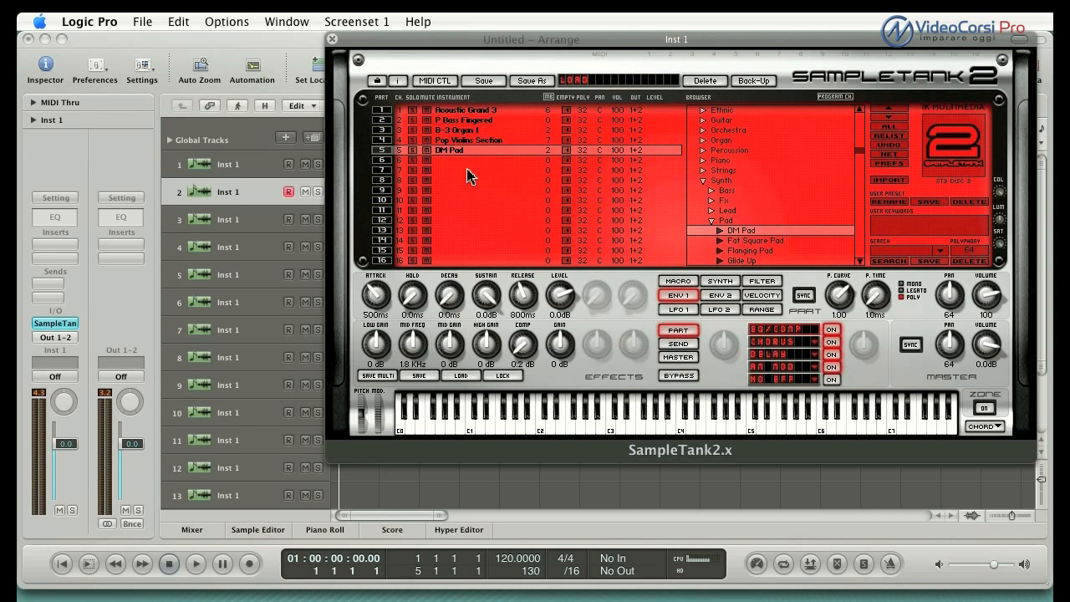
- Select tracks 1 to 5 one after another to audition the SampleTank part assigned to each
click(243, 167)
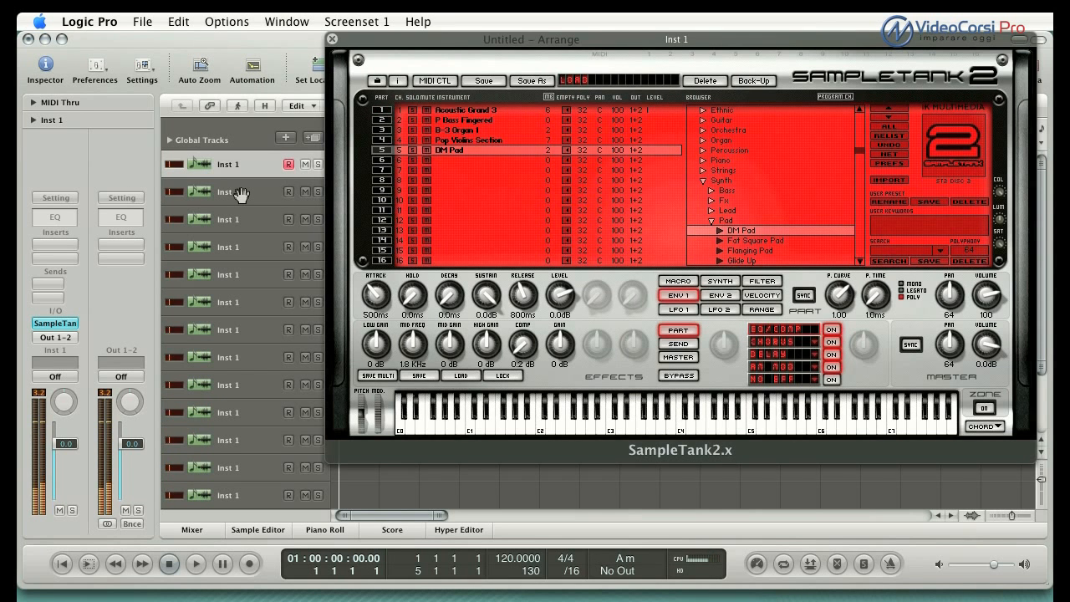
click(233, 194)
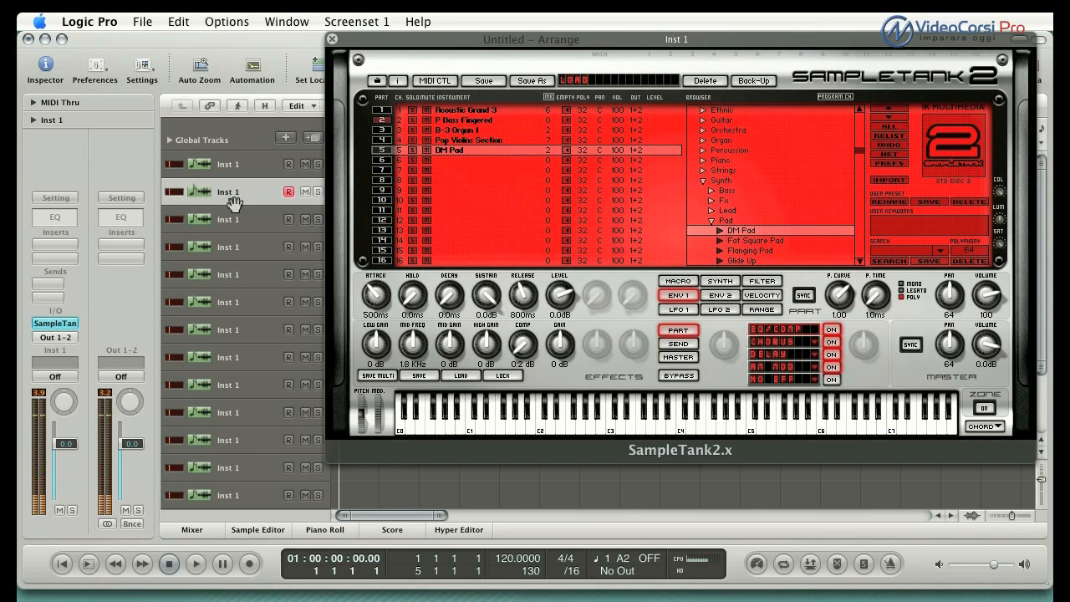
click(234, 219)
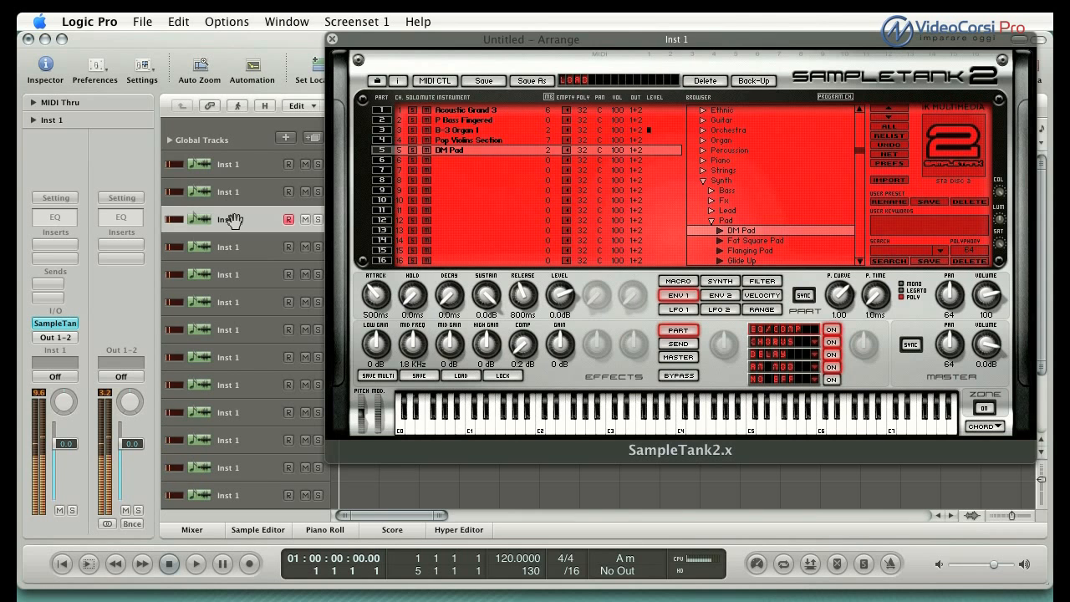
click(232, 244)
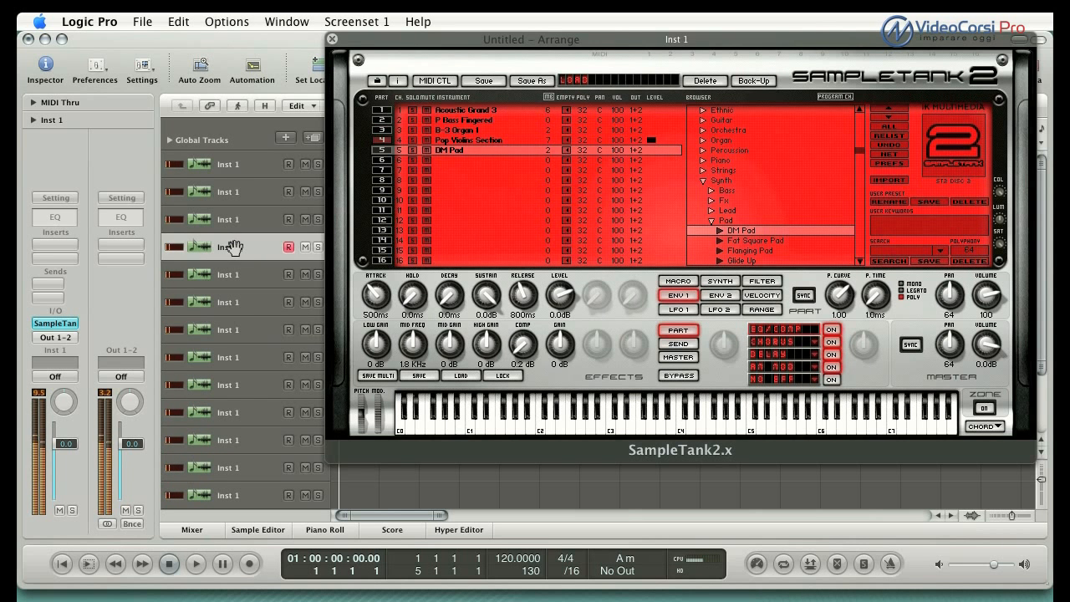
click(233, 275)
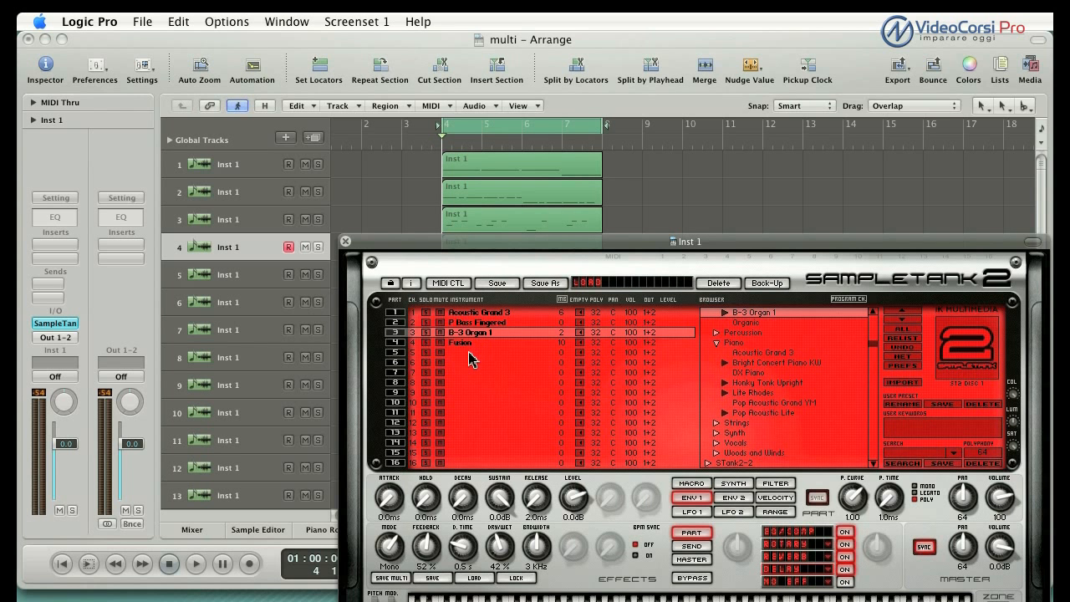
- During cycle playback, lower the Inst 1 channel fader to -0.5 dB and set the P Bass Fingered part's volume to 94
key(space)
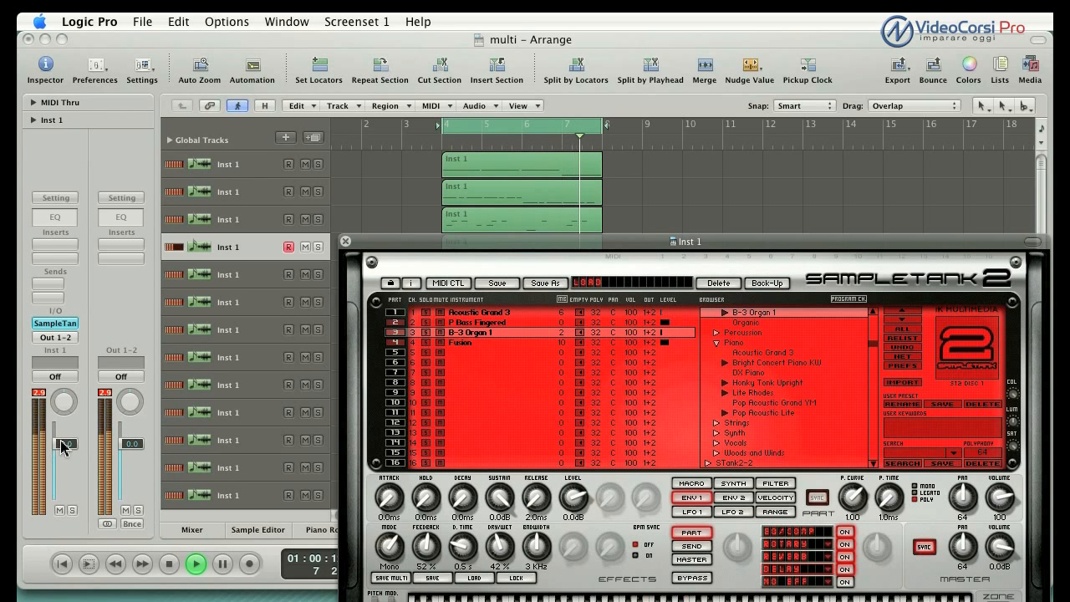
mouse_move(62, 444)
mouse_down()
mouse_move(63, 493)
mouse_move(62, 445)
mouse_up()
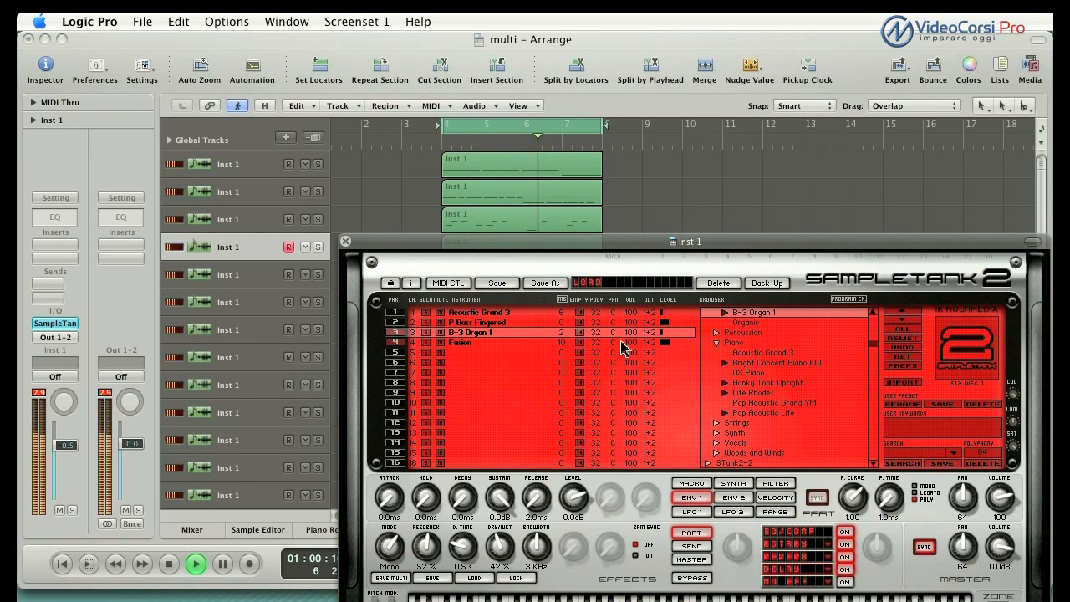
drag(633, 324, 635, 339)
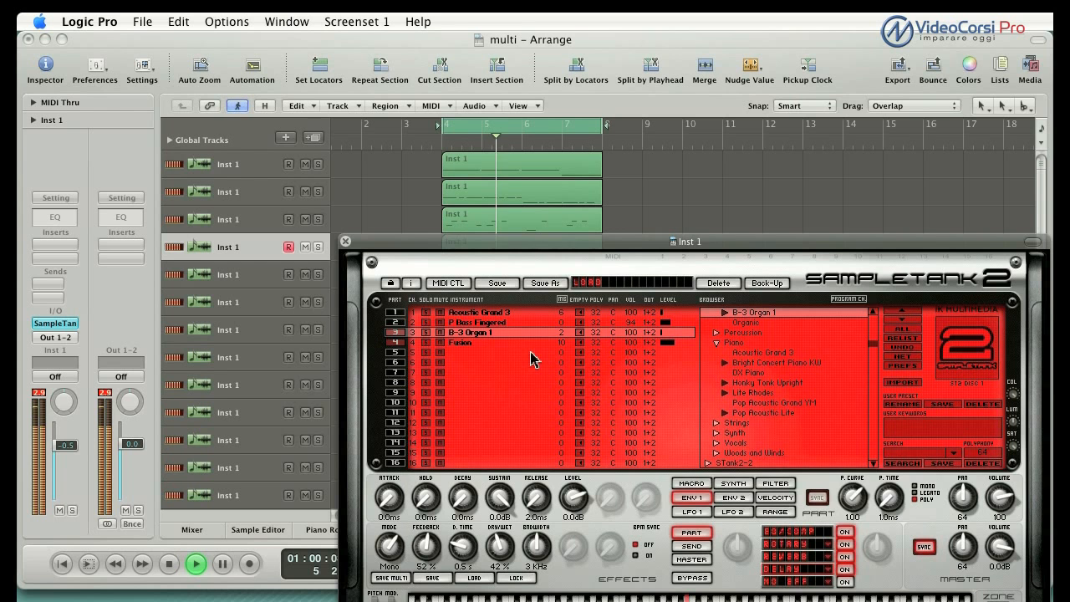
key(space)
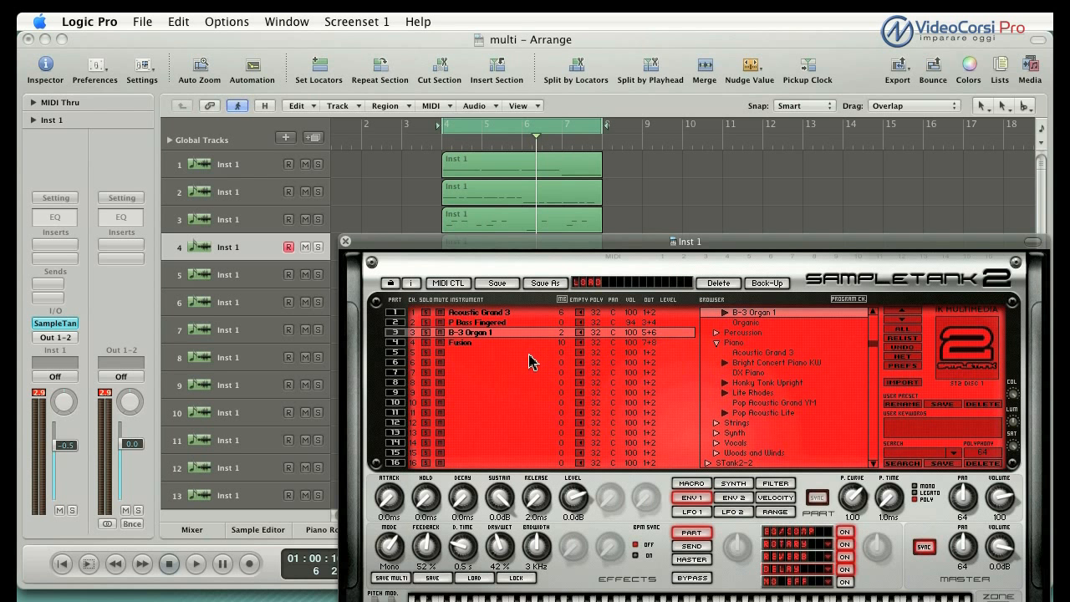
- Close the SampleTank window and add three aux channels for Inst 1 in the mixer
click(345, 241)
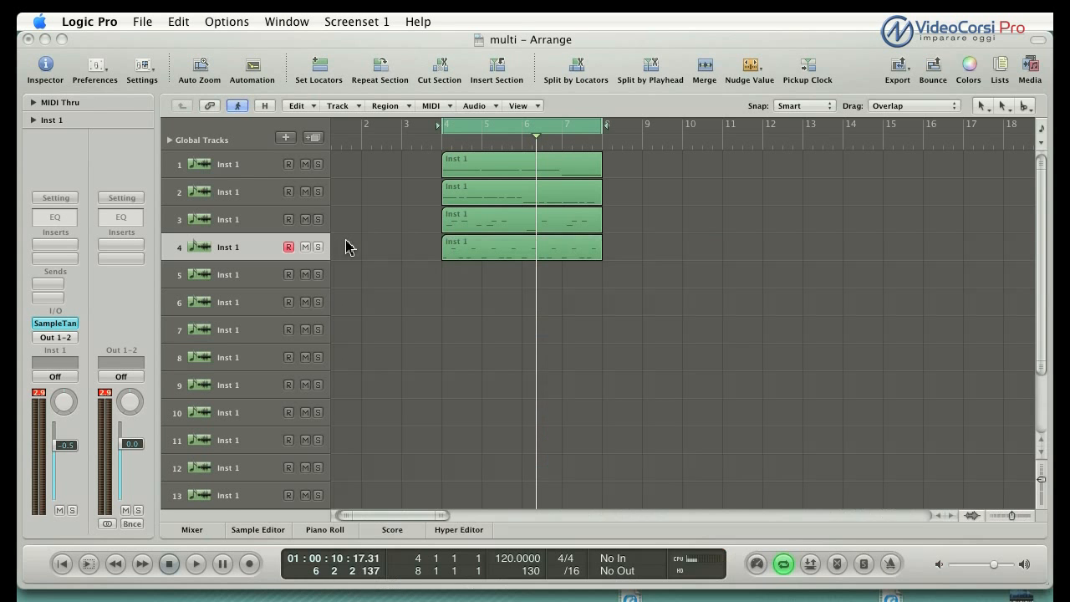
click(192, 531)
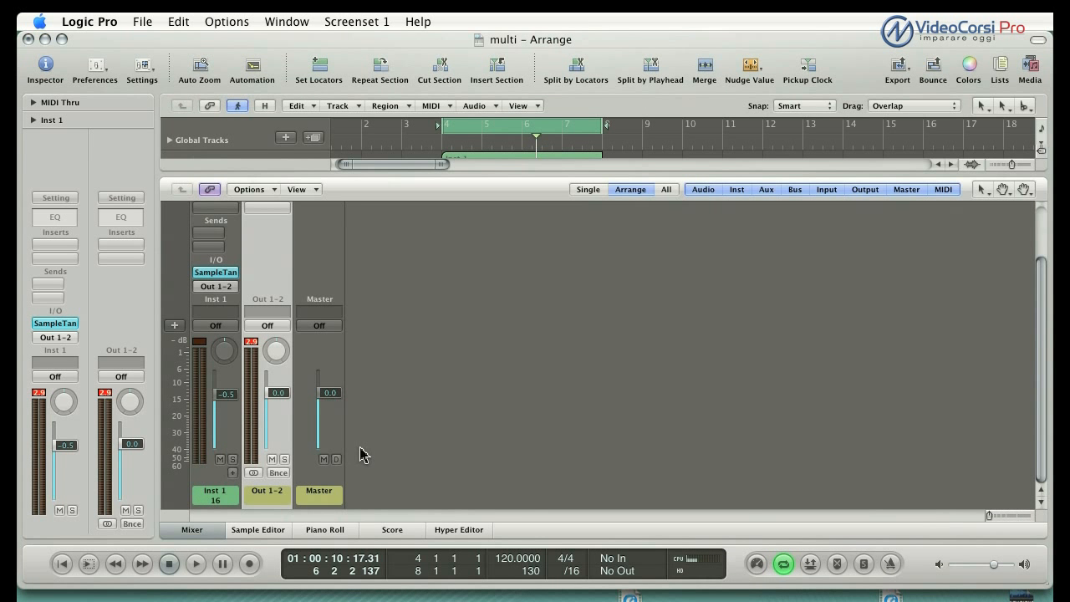
click(232, 473)
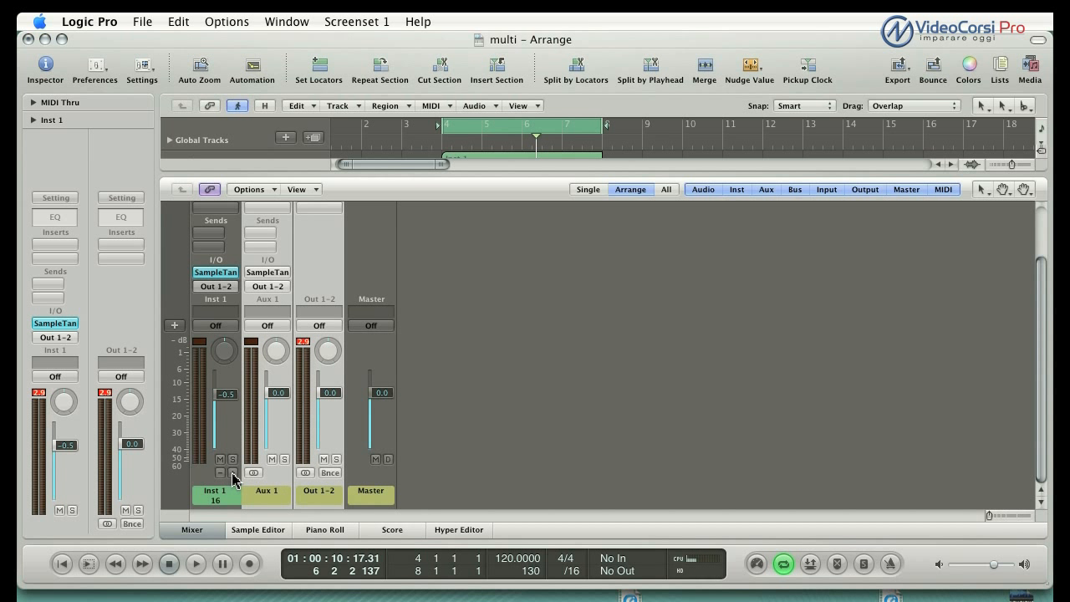
click(233, 473)
click(233, 473)
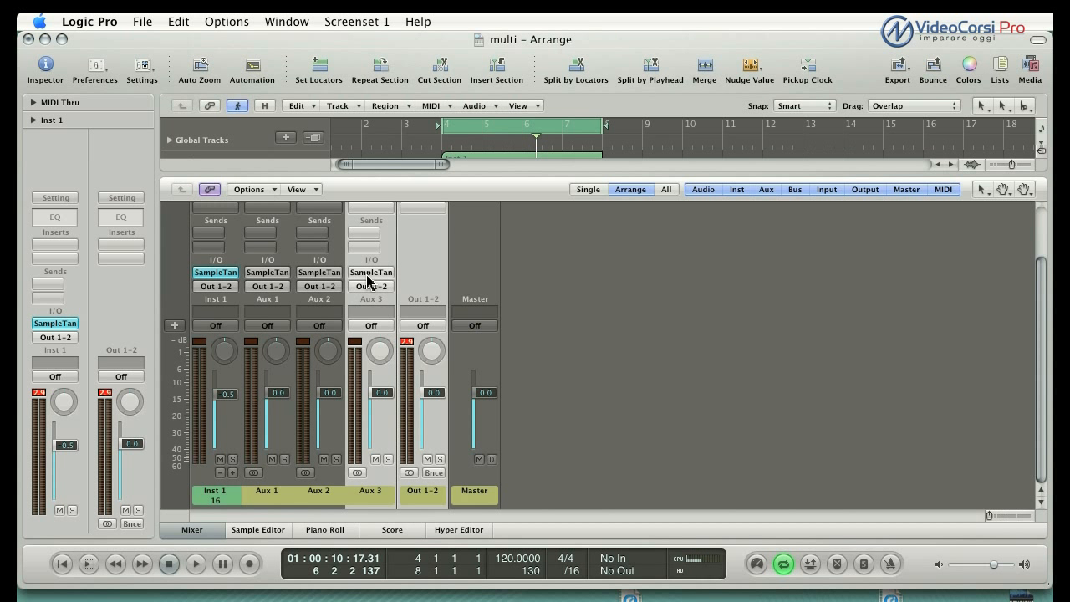
- Examine which SampleTank output pair feeds each of Aux 1, Aux 2 and Aux 3 and which other pairs are available
click(278, 279)
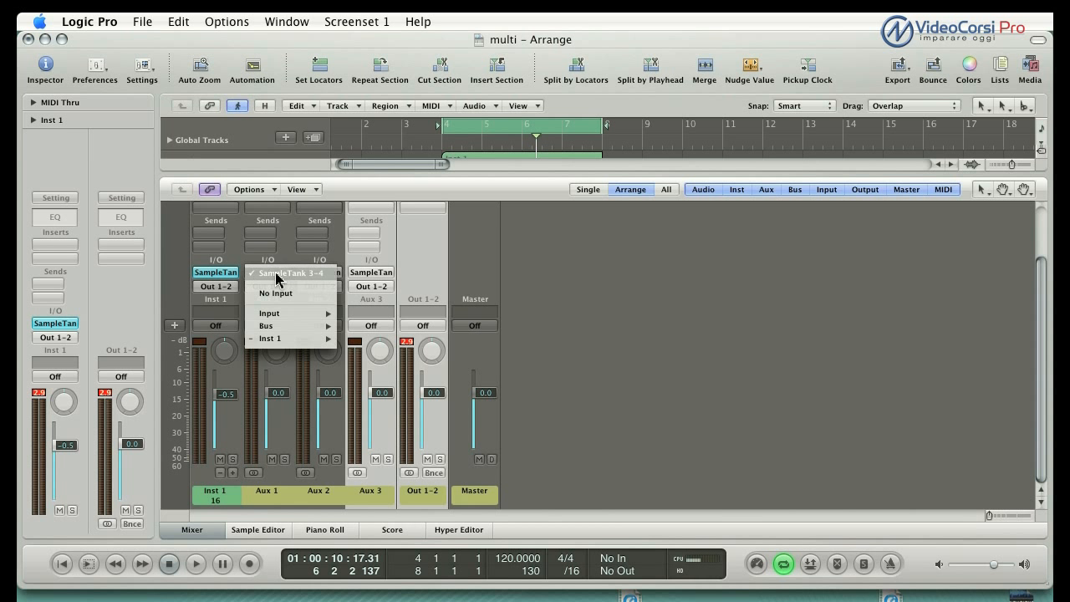
mouse_move(291, 340)
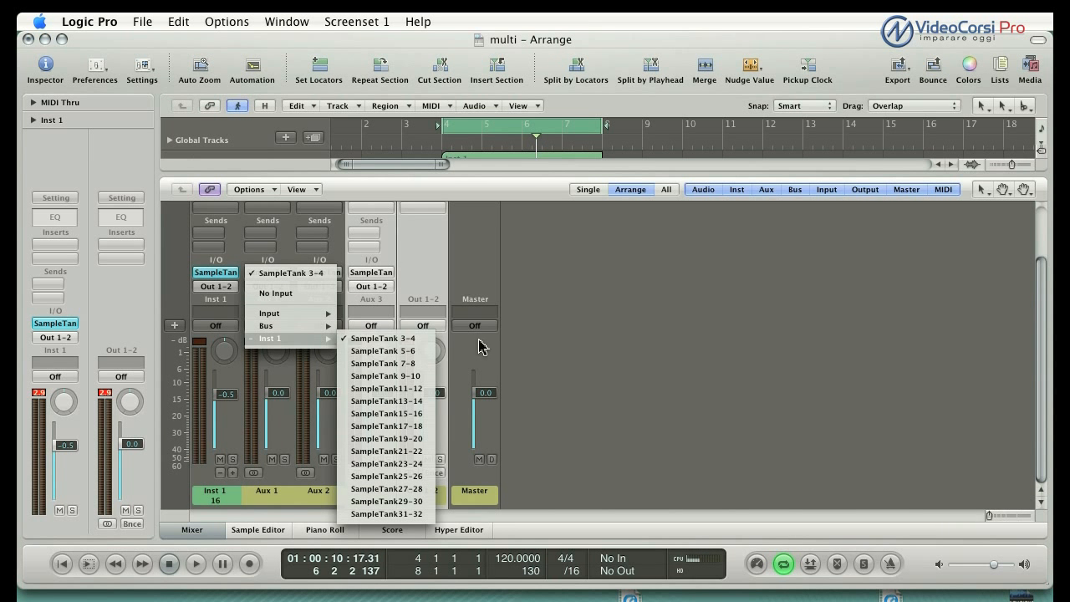
click(572, 348)
click(312, 275)
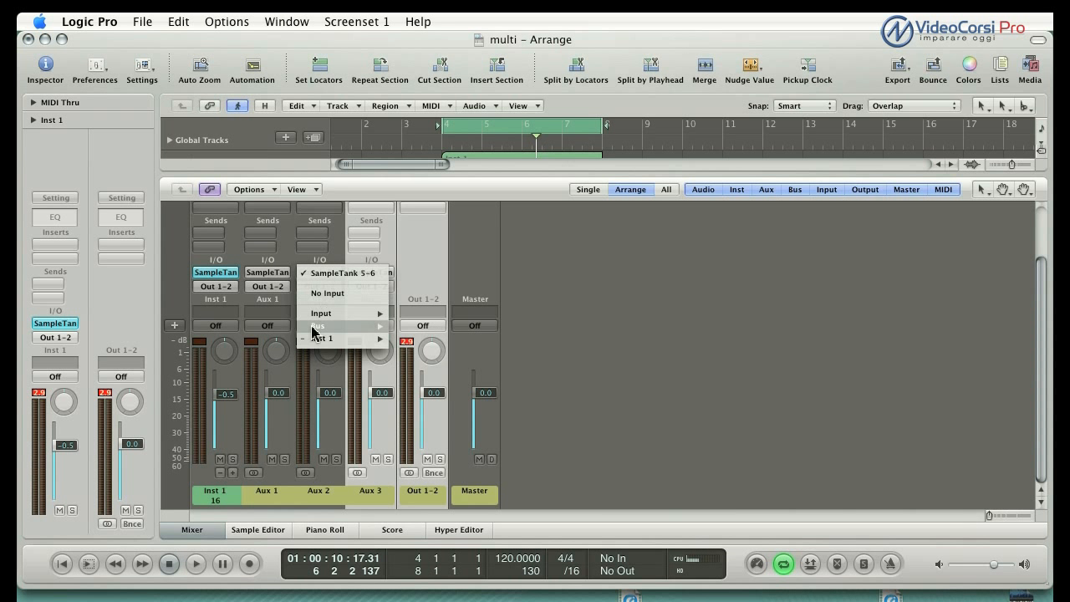
mouse_move(322, 339)
click(429, 363)
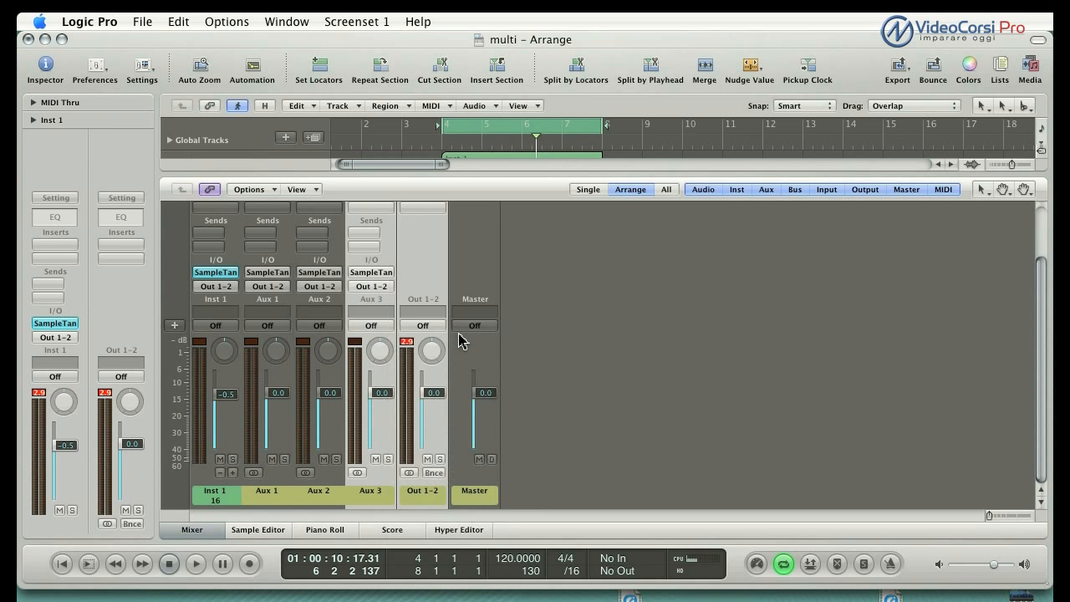
click(370, 276)
mouse_move(375, 339)
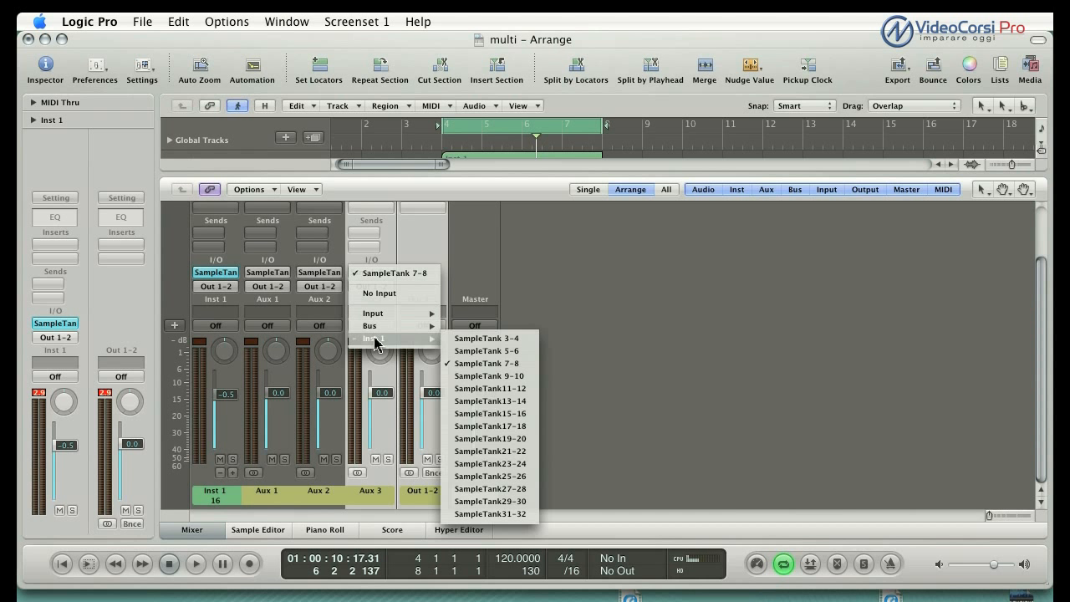
click(582, 372)
click(268, 276)
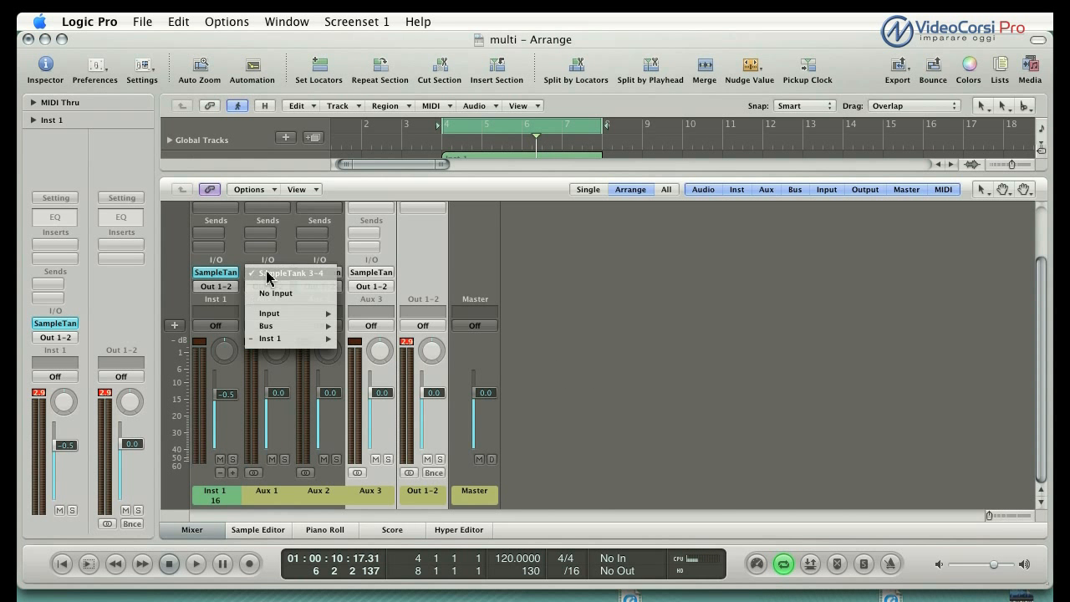
mouse_move(270, 339)
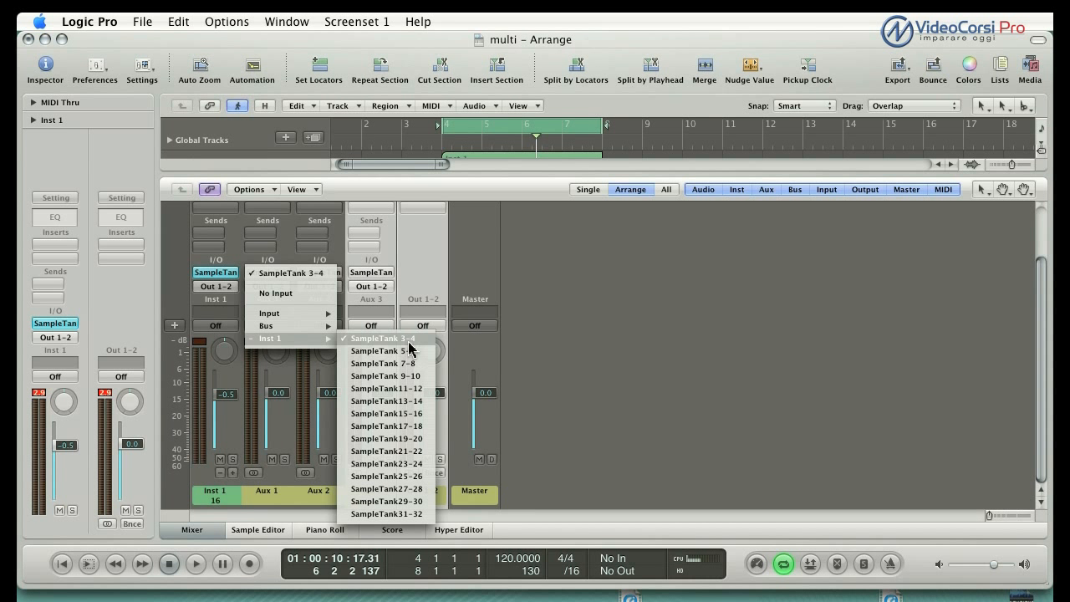
click(507, 349)
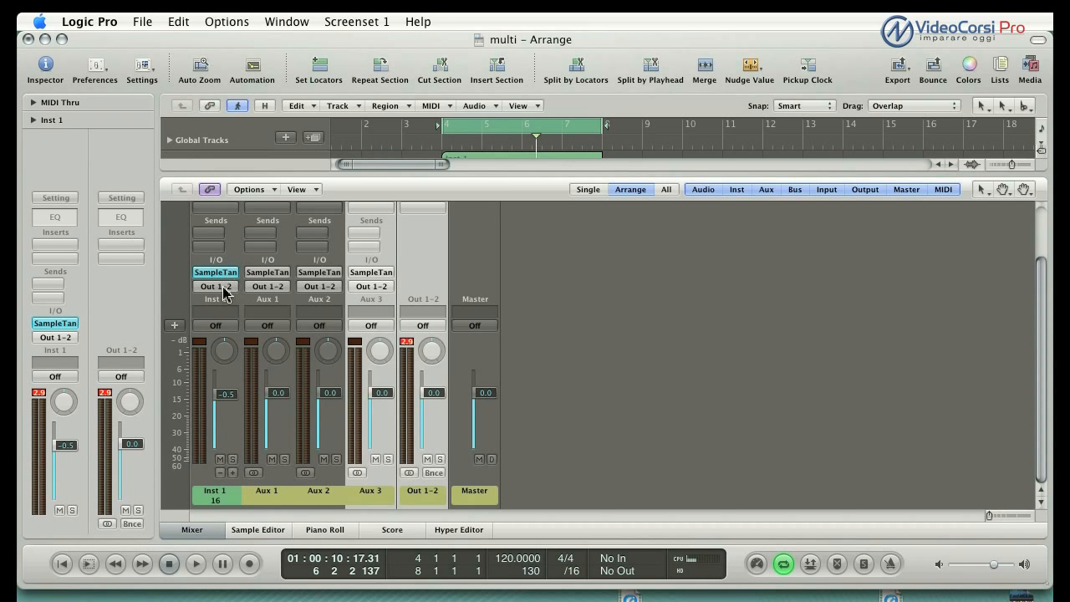
- Play the cycle, mute Inst 1, Aux 1, Aux 2 and Aux 3 in turn, and unmute all four channels
click(218, 495)
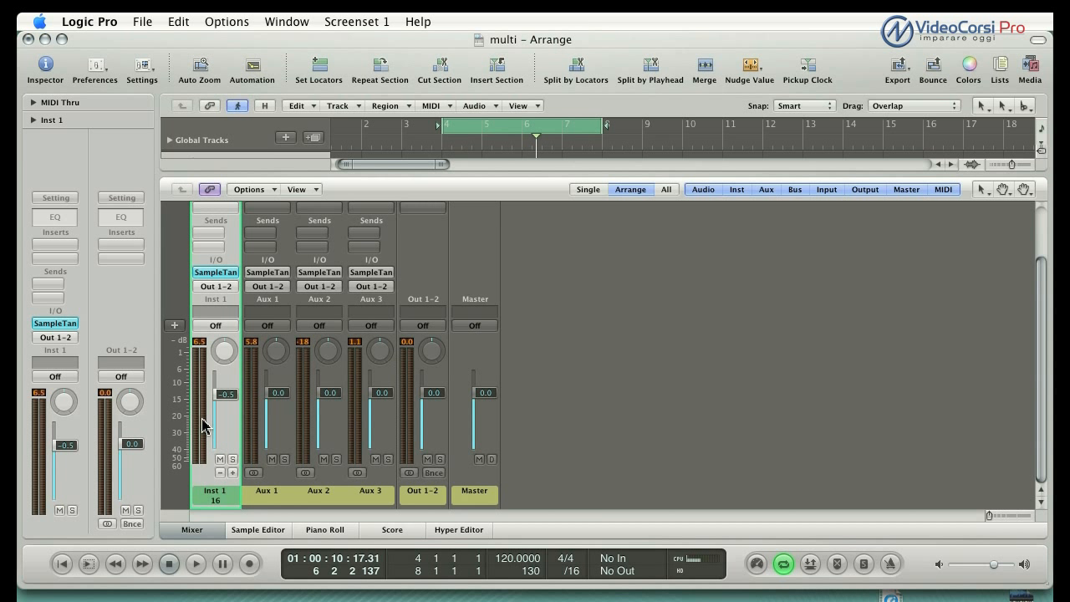
key(space)
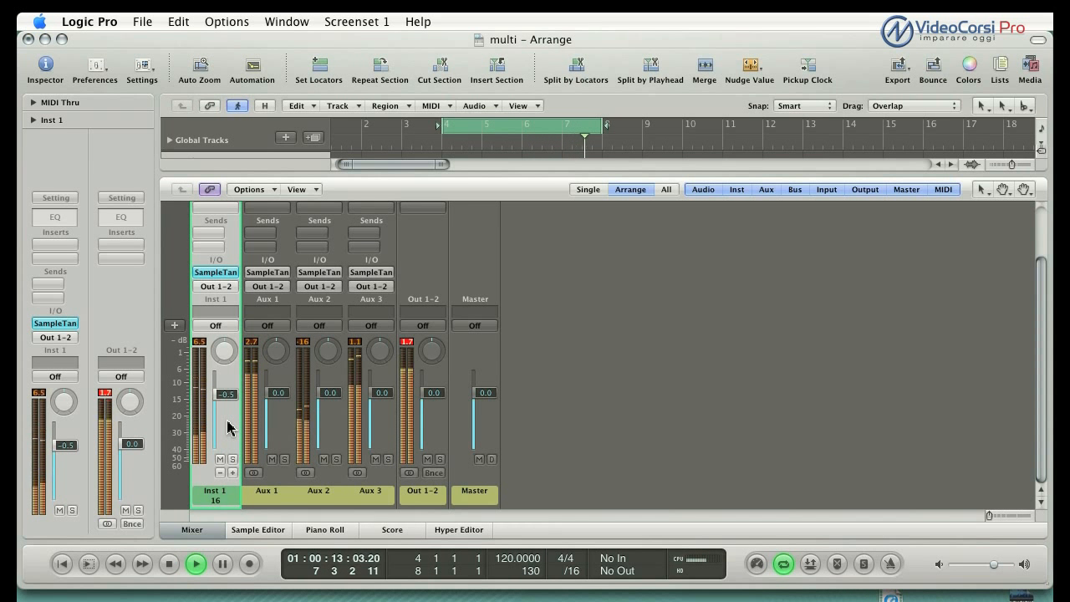
click(220, 459)
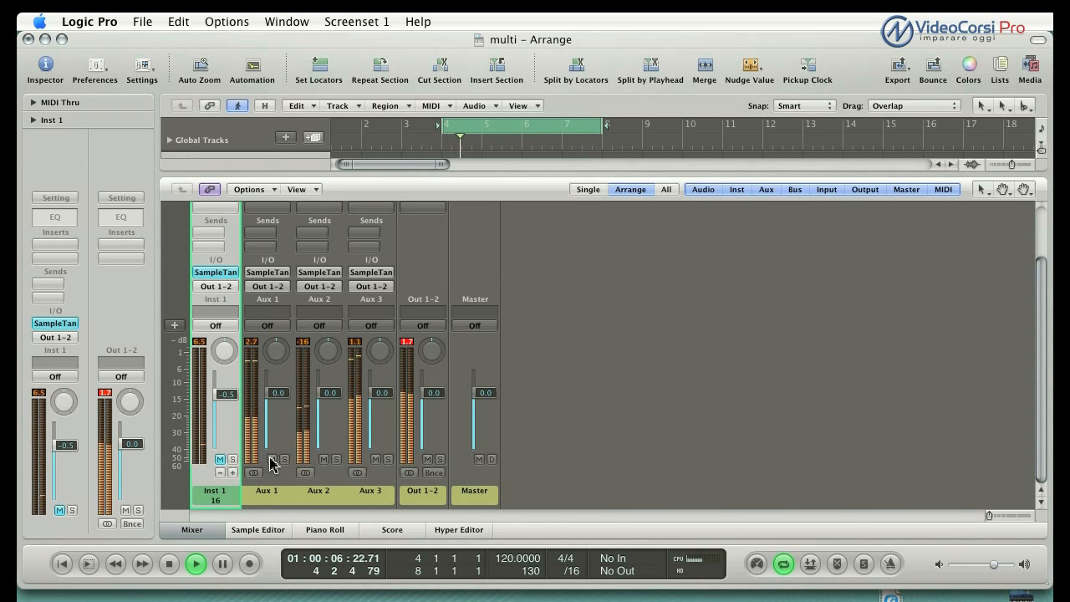
click(272, 459)
click(324, 460)
click(376, 459)
click(375, 459)
click(323, 459)
click(272, 459)
click(220, 459)
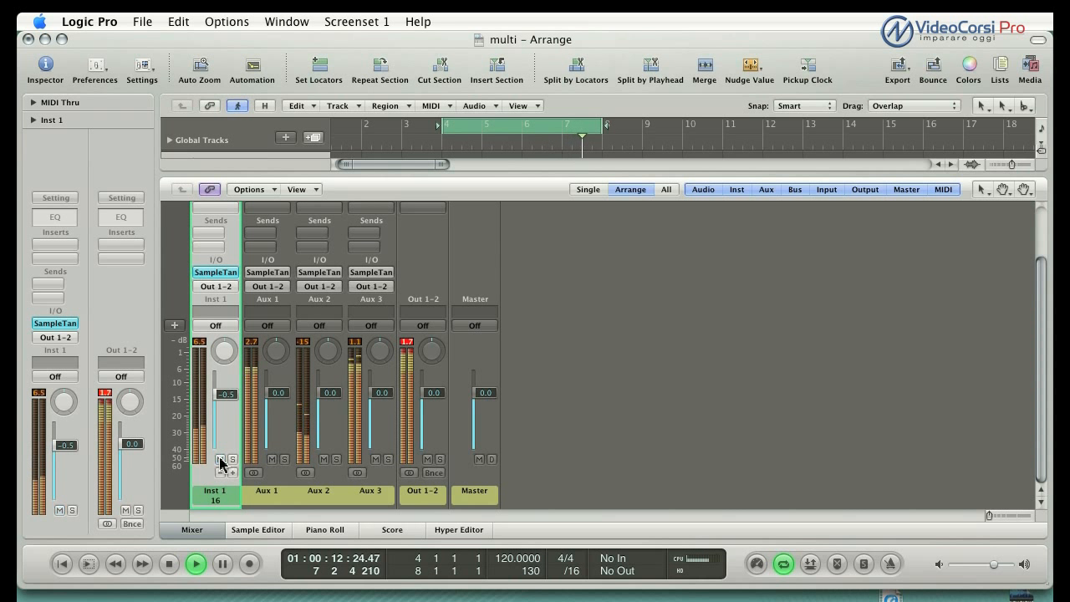
- Lower the faders to -4.6 dB on Inst 1, -1.8 dB on Aux 1 and -4.3 dB on Aux 2, and stop playback
drag(224, 396, 331, 405)
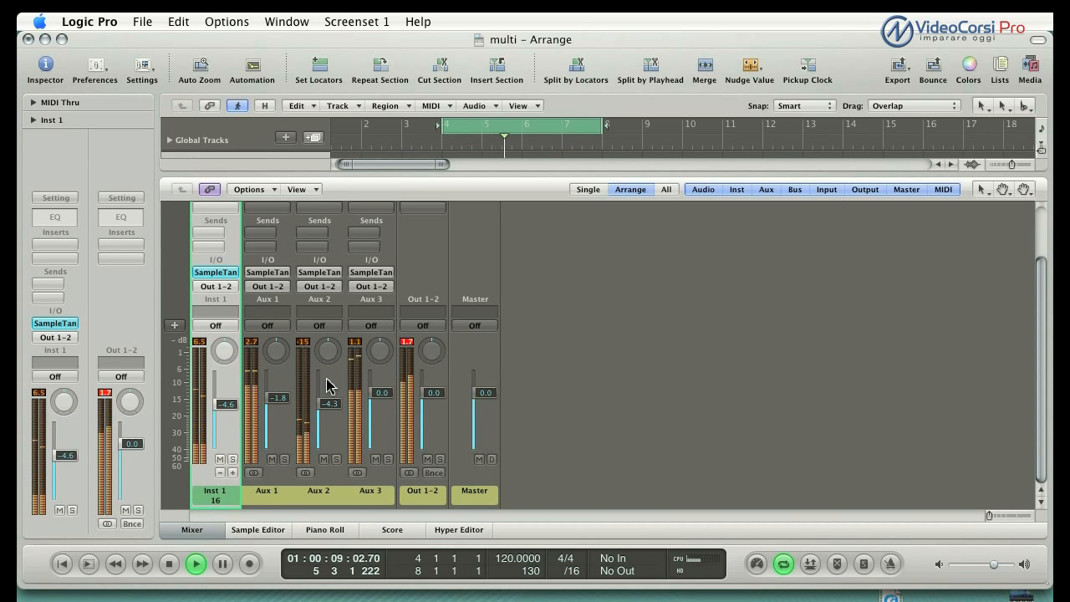
key(space)
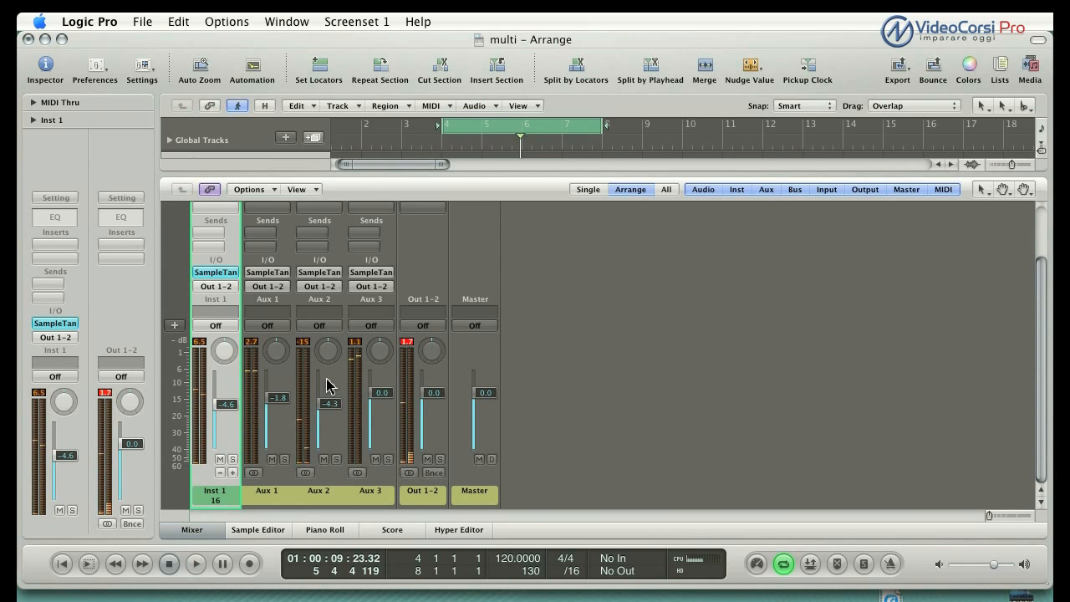
- Open the Dynamics plug-in choices for the first insert slot of Aux 1
scroll(327, 386, up, 3)
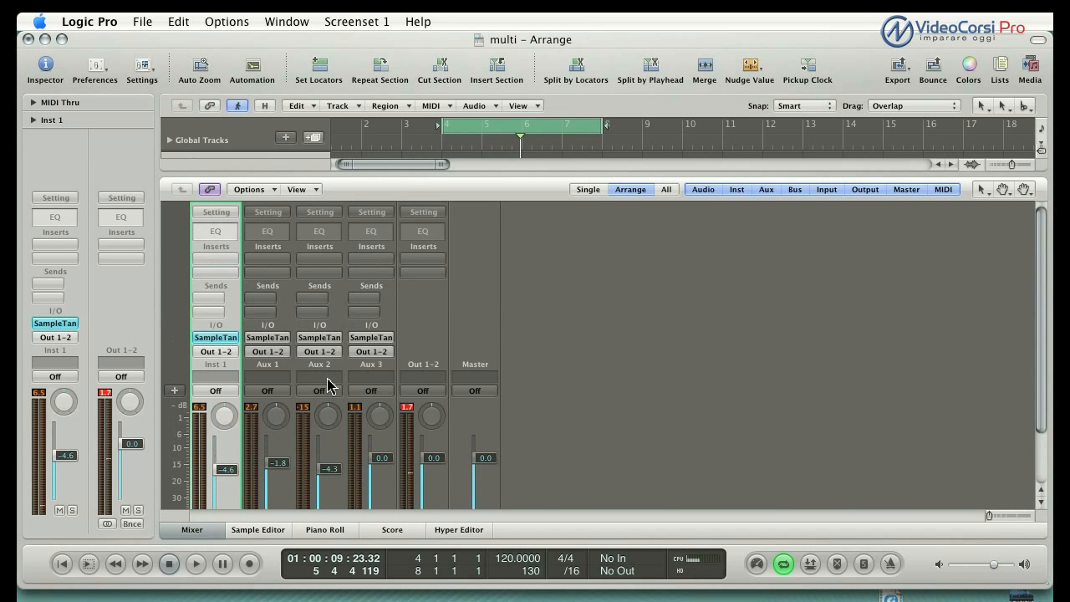
click(258, 257)
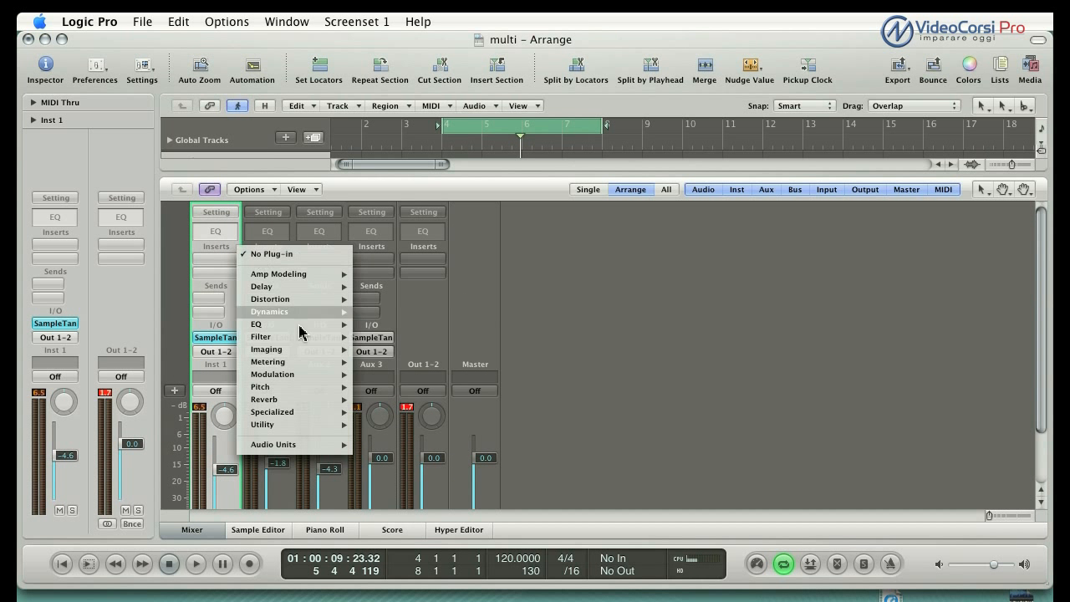
mouse_move(302, 316)
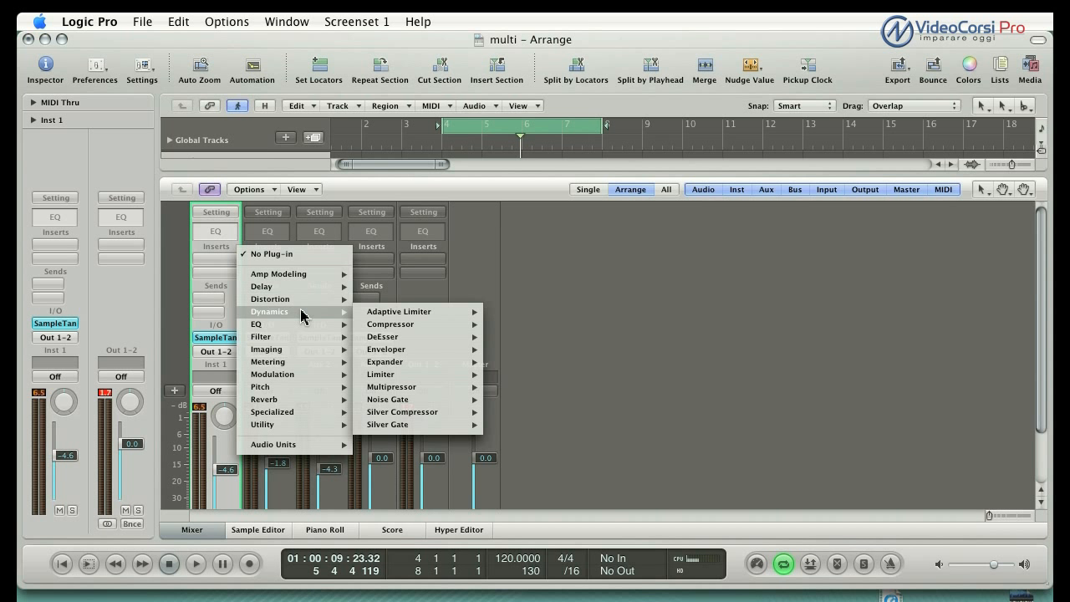